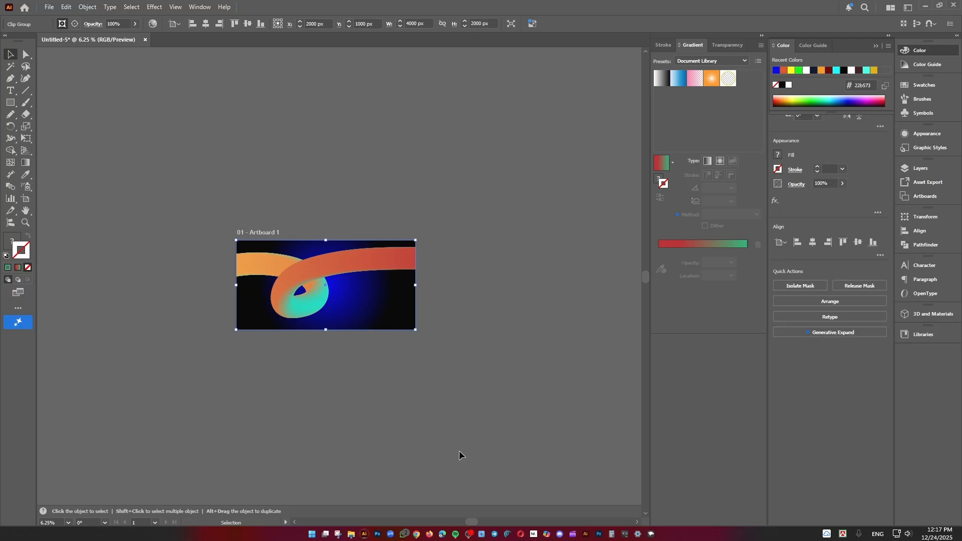
Delete the ribbon artwork and the blue gradient background from the artboard
key(Delete)
scroll(368, 309, up, 1)
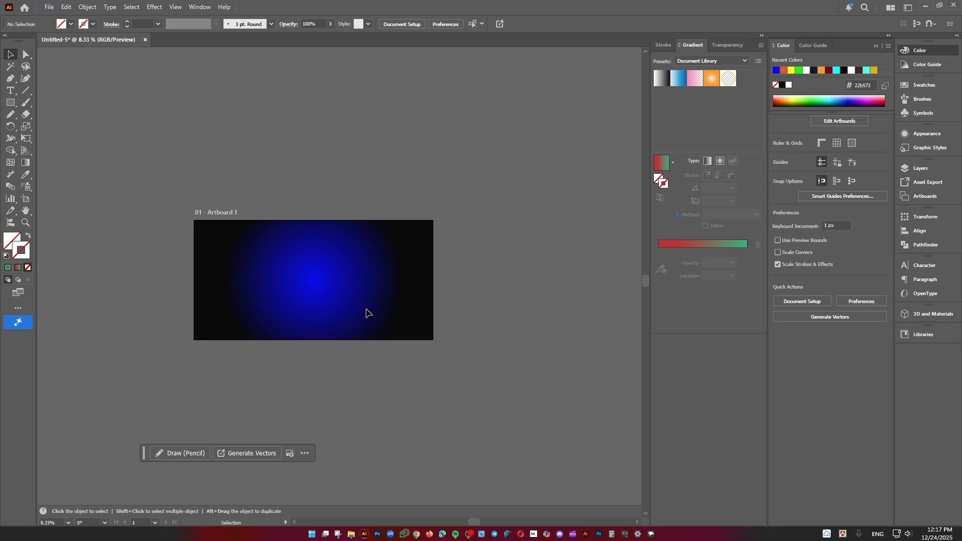
click(372, 333)
key(Delete)
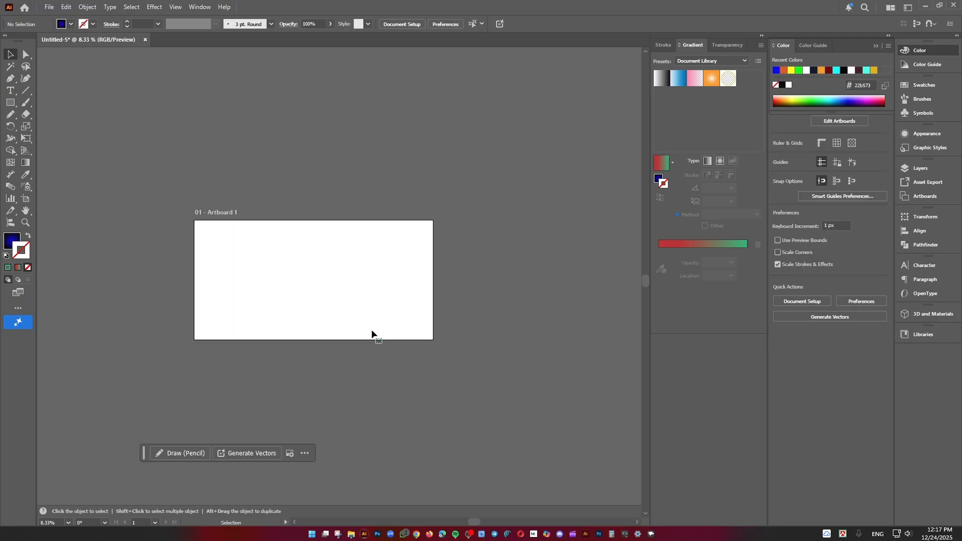
scroll(374, 324, up, 1)
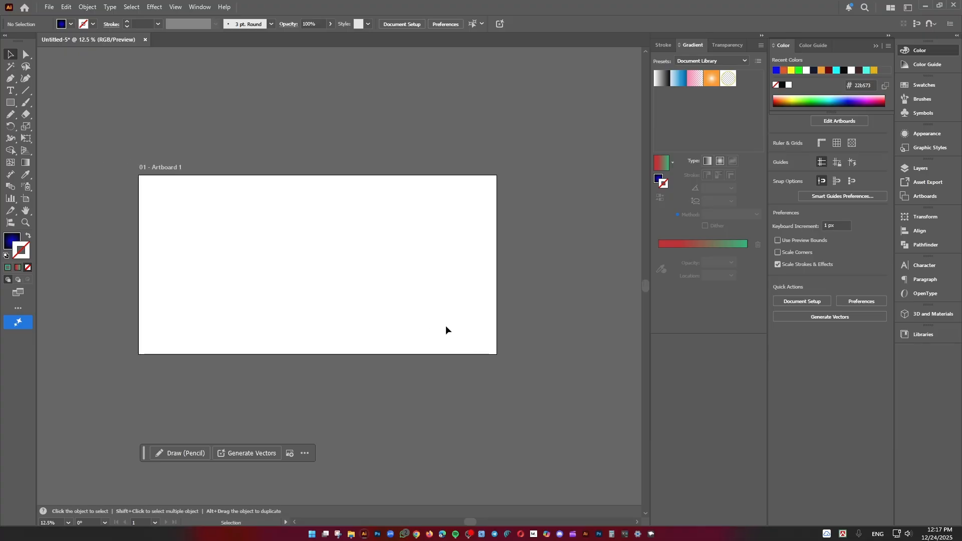
Create a 4000 × 2000 px rectangle with the blue-to-black radial gradient and centre it horizontally and vertically on the artboard
click(10, 102)
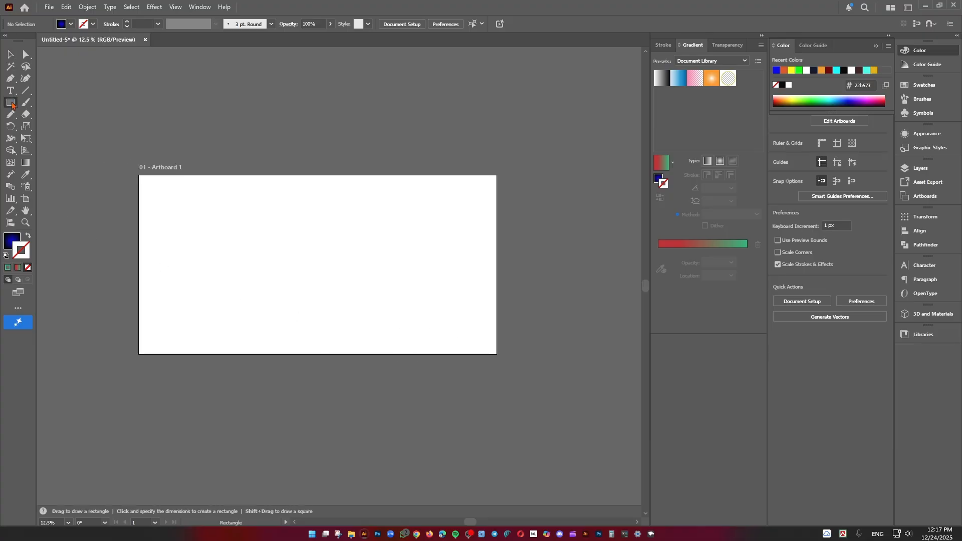
click(215, 95)
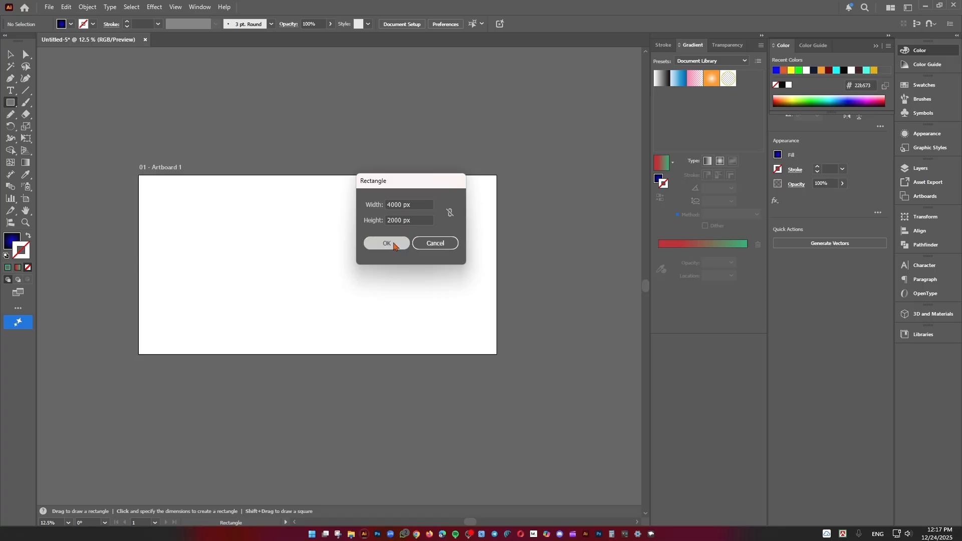
click(396, 241)
click(10, 51)
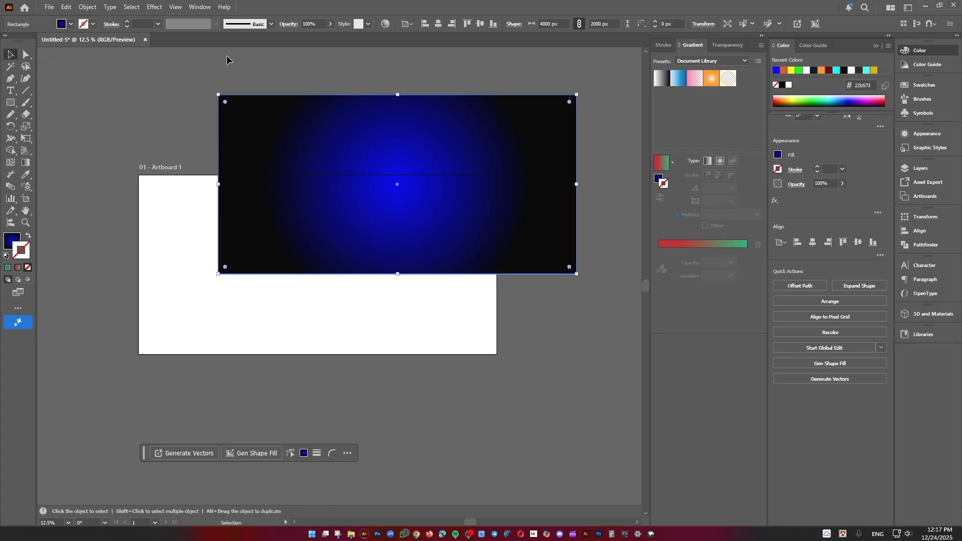
click(438, 23)
click(494, 24)
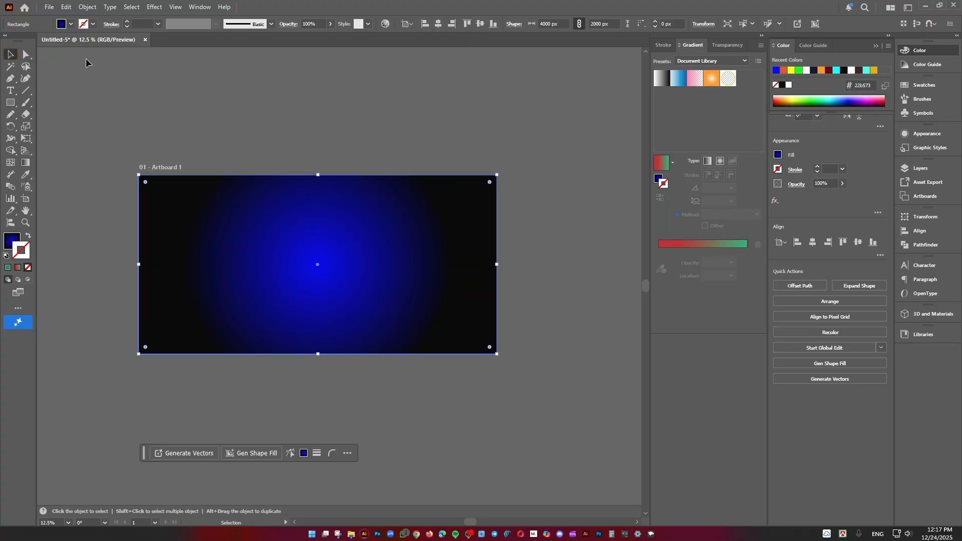
click(220, 116)
drag(266, 148, 296, 126)
click(243, 220)
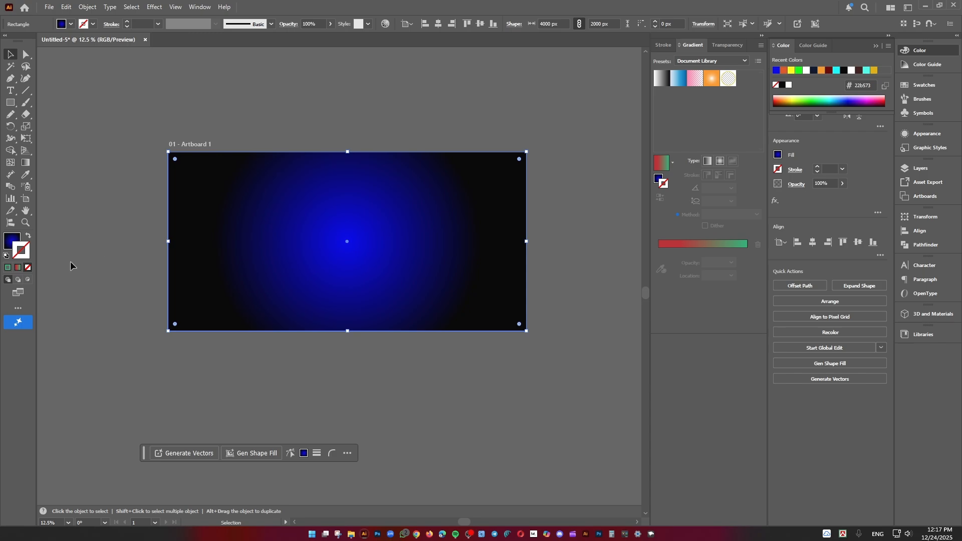
Reshape the background's radial gradient to an aspect ratio of about 82%, rotate it about 5°, and extend it slightly outward
click(7, 244)
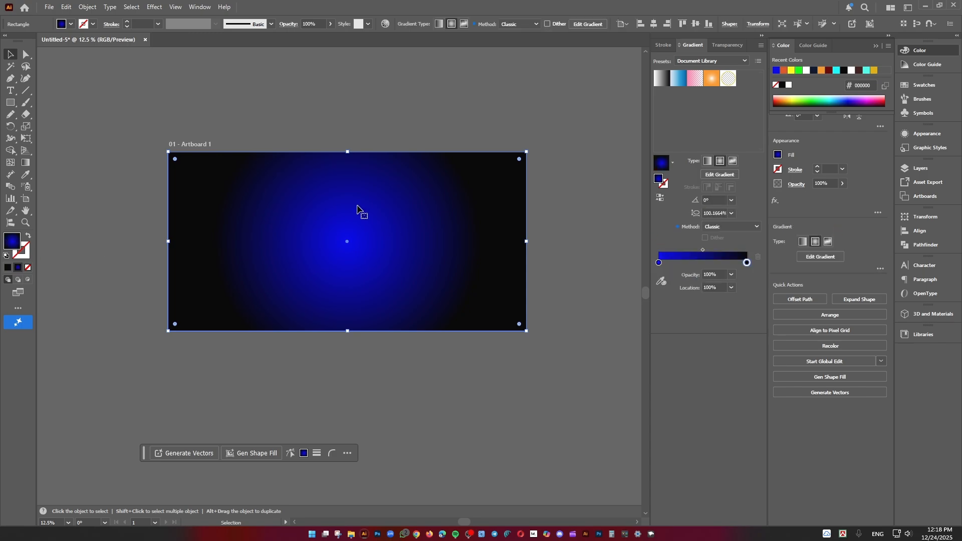
key(g)
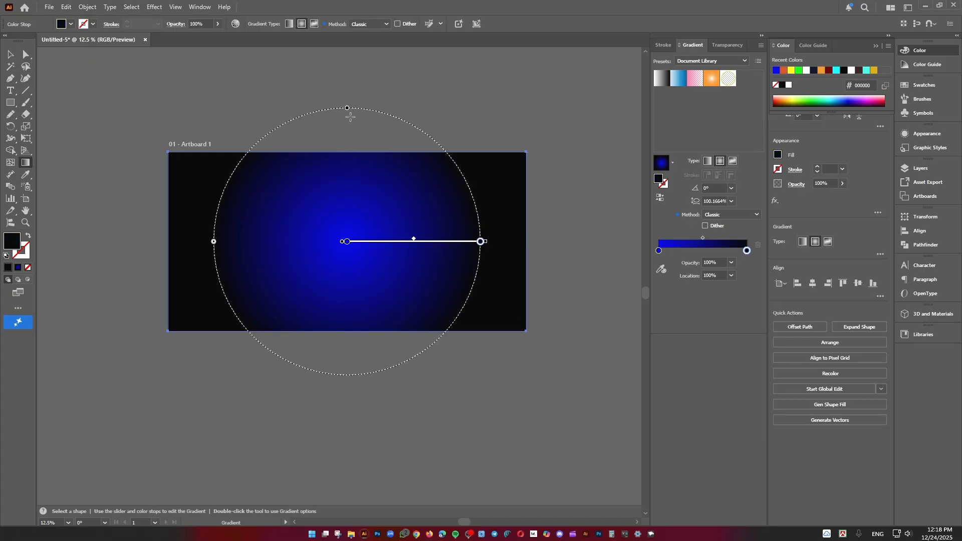
drag(347, 107, 380, 132)
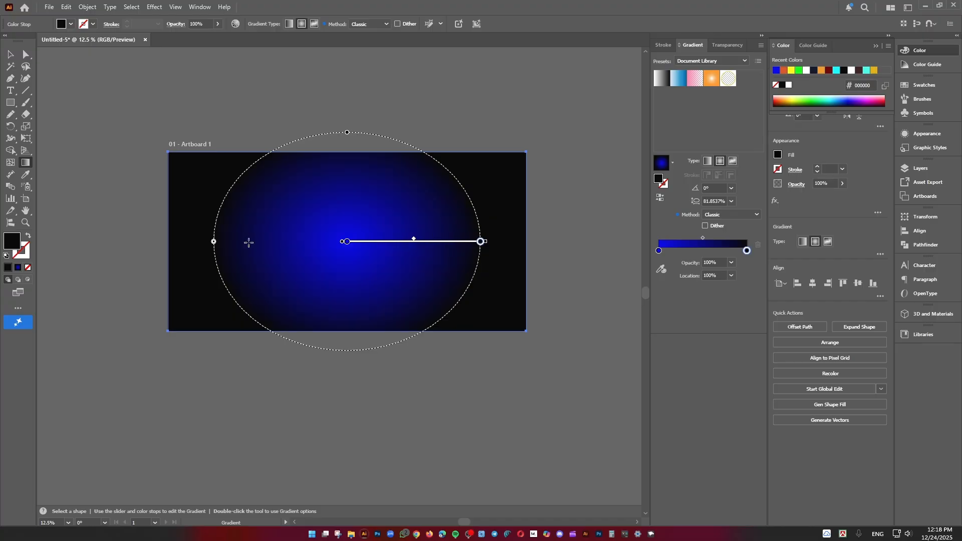
drag(214, 244, 205, 254)
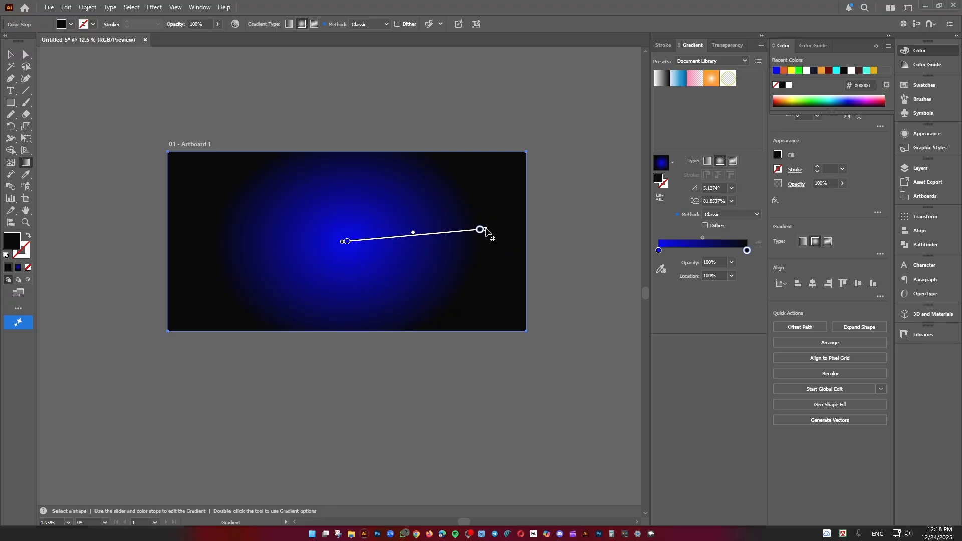
mouse_move(485, 232)
mouse_down()
mouse_move(506, 234)
mouse_move(499, 229)
mouse_up()
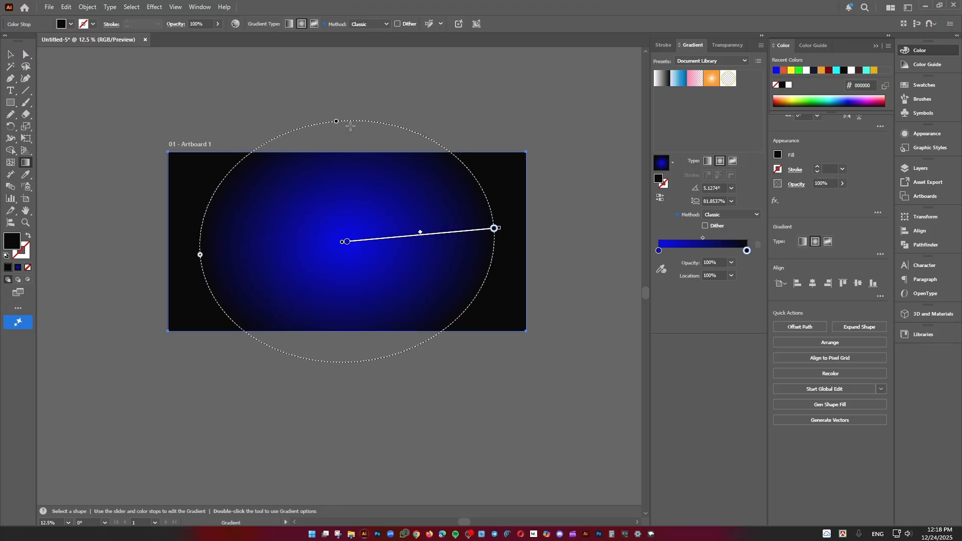
click(10, 56)
click(201, 89)
drag(212, 95, 220, 99)
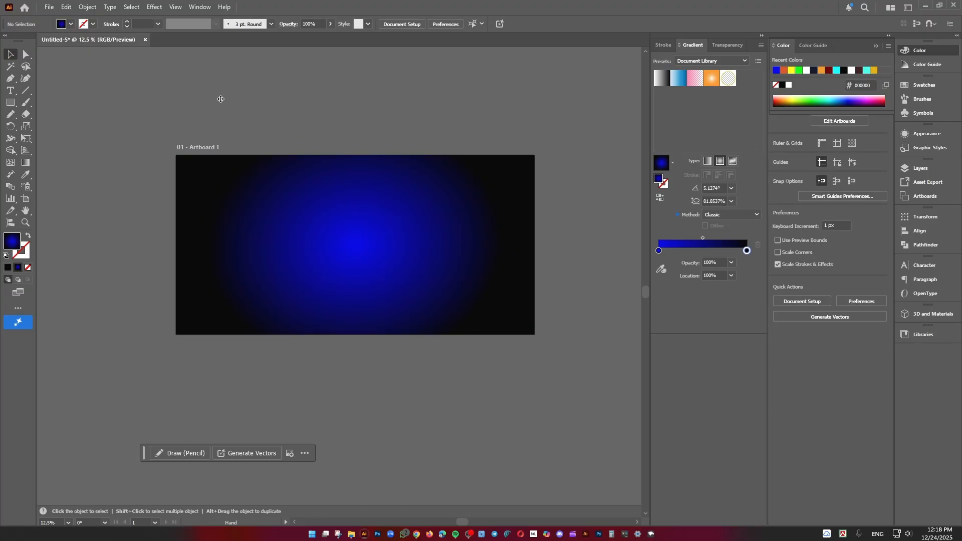
Draw a circle about 459 px in diameter above the artboard
scroll(287, 147, up, 2)
scroll(315, 124, down, 2)
drag(341, 126, 332, 181)
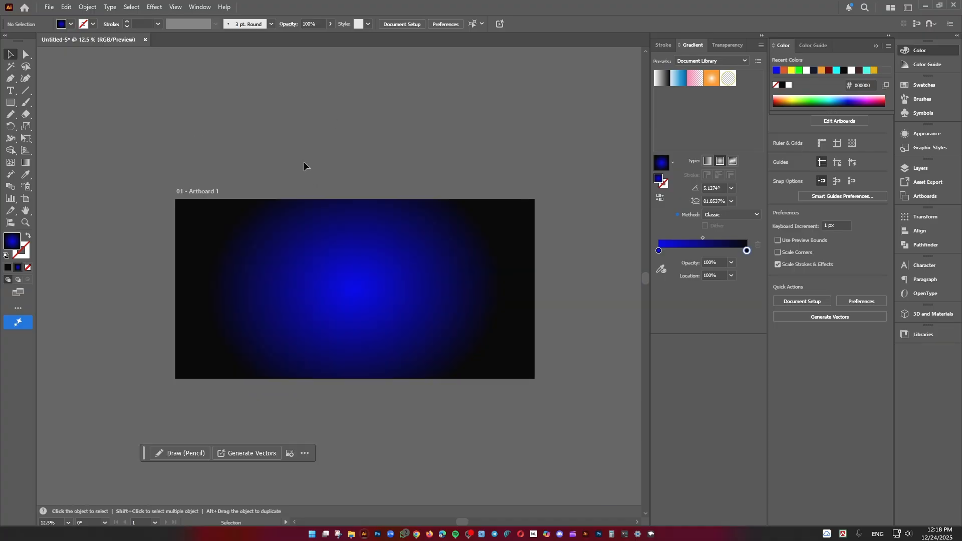
click(10, 102)
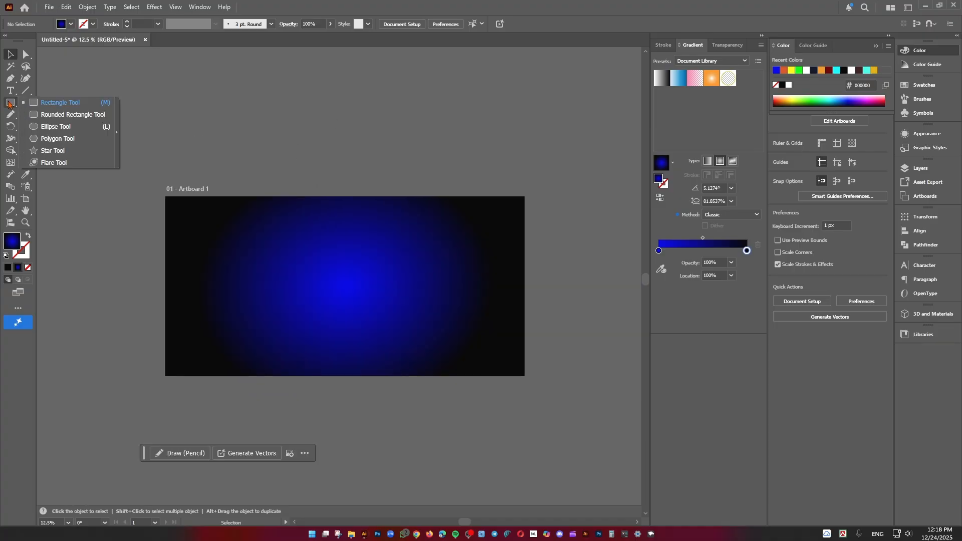
click(41, 127)
mouse_move(283, 106)
mouse_down()
mouse_move(323, 146)
mouse_move(303, 136)
mouse_up()
click(10, 54)
click(145, 99)
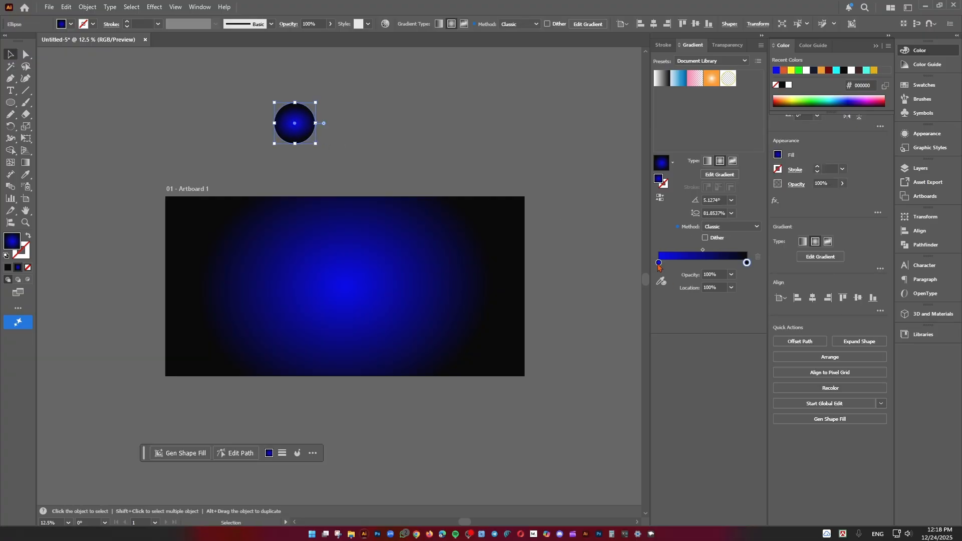
Change the circle's first gradient stop to orange #fbb03b and make the gradient linear
double_click(658, 263)
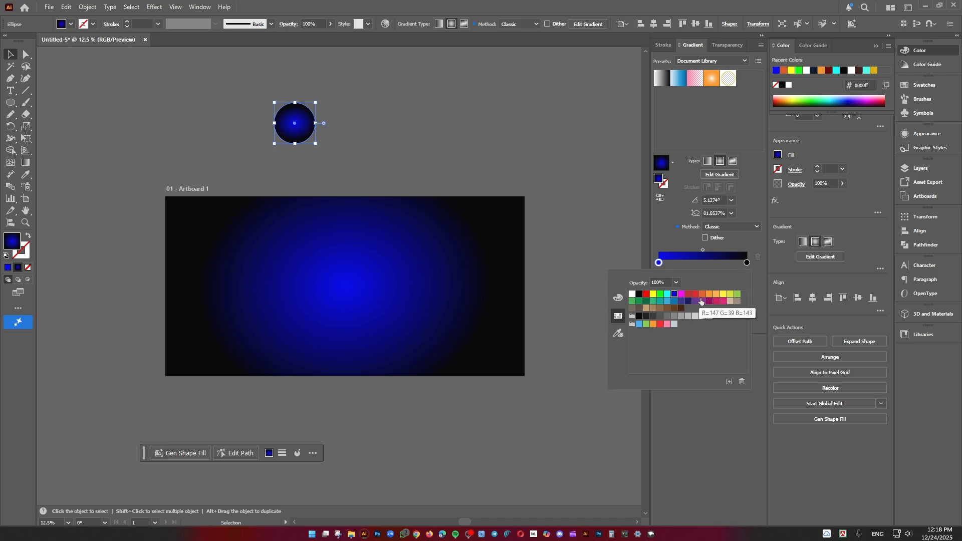
click(717, 294)
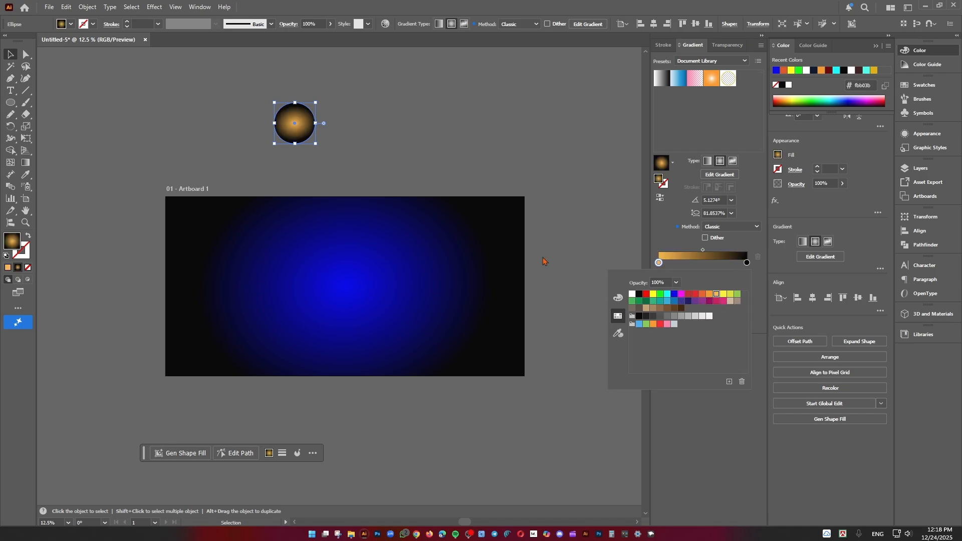
click(708, 166)
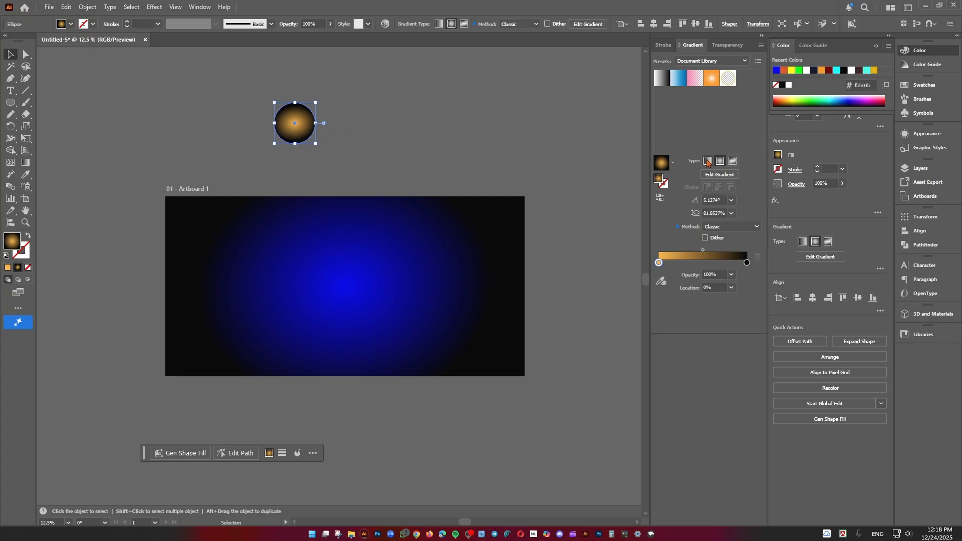
click(708, 161)
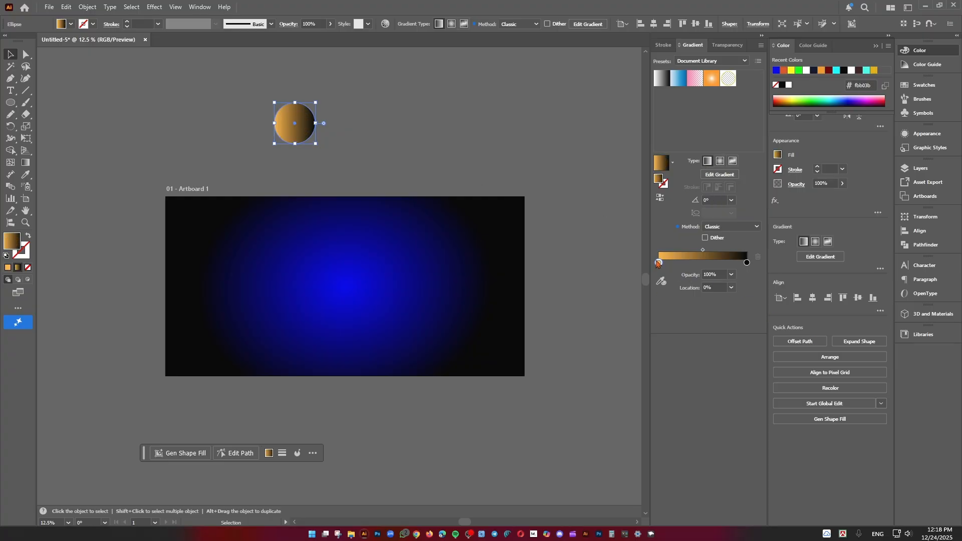
Set the circle's end gradient stop to cyan #00ffff and shift the orange stop to about 32%
double_click(747, 263)
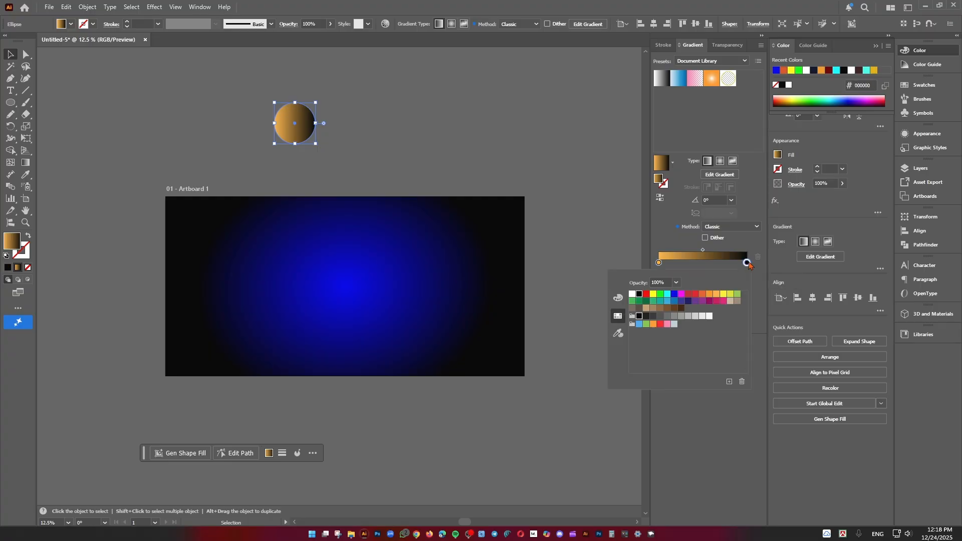
click(668, 296)
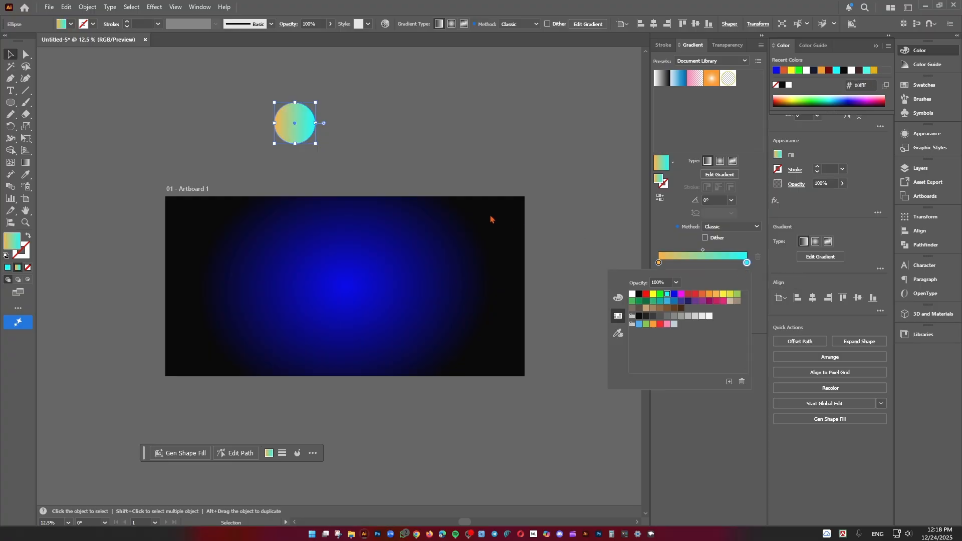
click(460, 127)
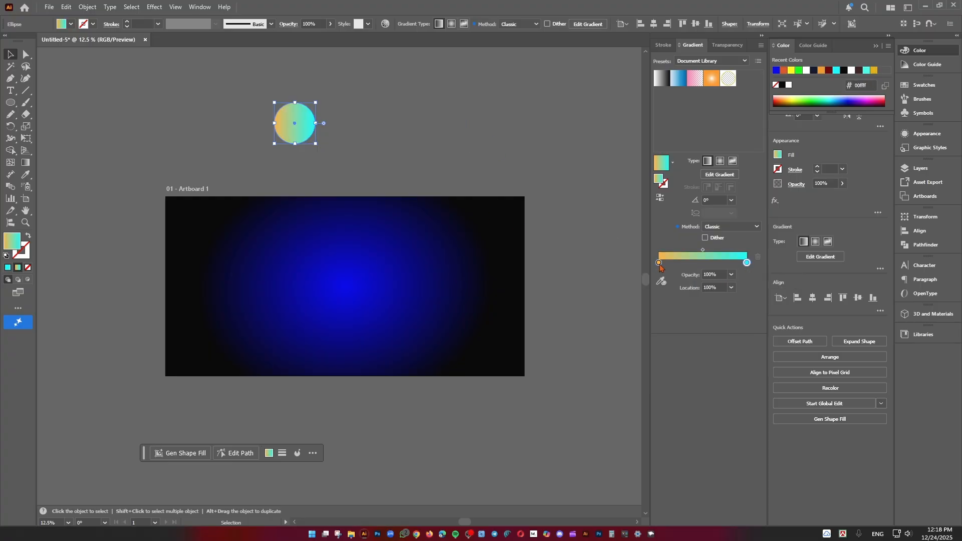
drag(659, 264, 690, 270)
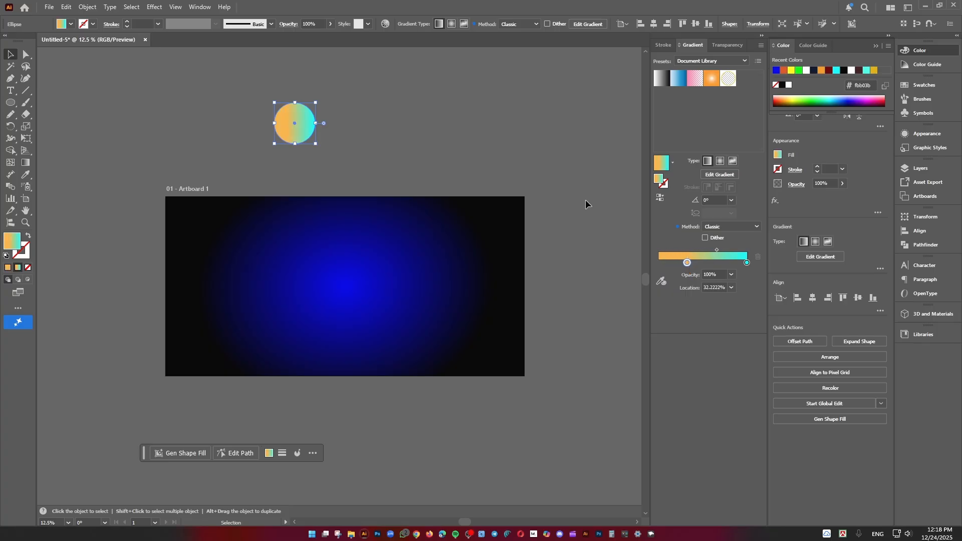
click(387, 121)
Duplicate the circle to its right and recolour the copy's gradient stops red #c1272d and green #22b573
drag(304, 124, 441, 124)
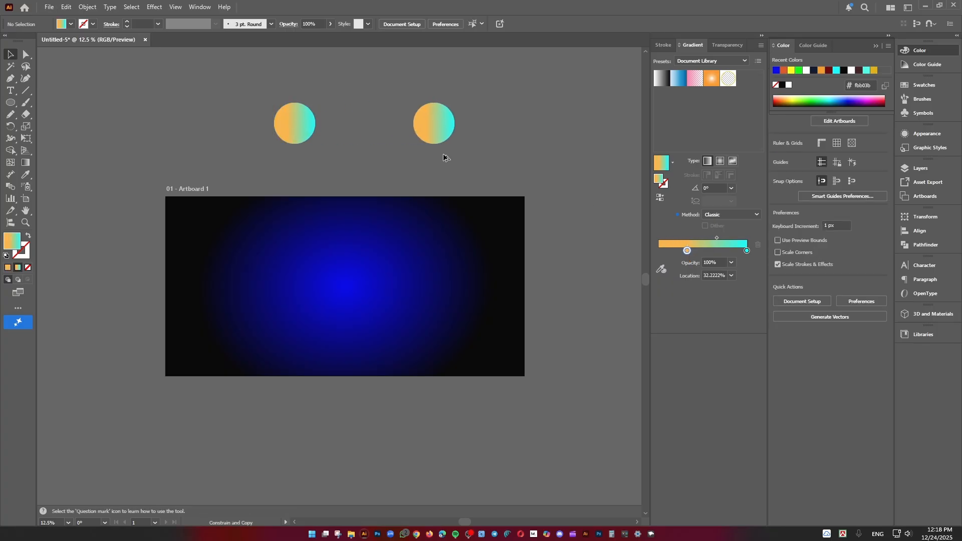
click(537, 144)
click(443, 124)
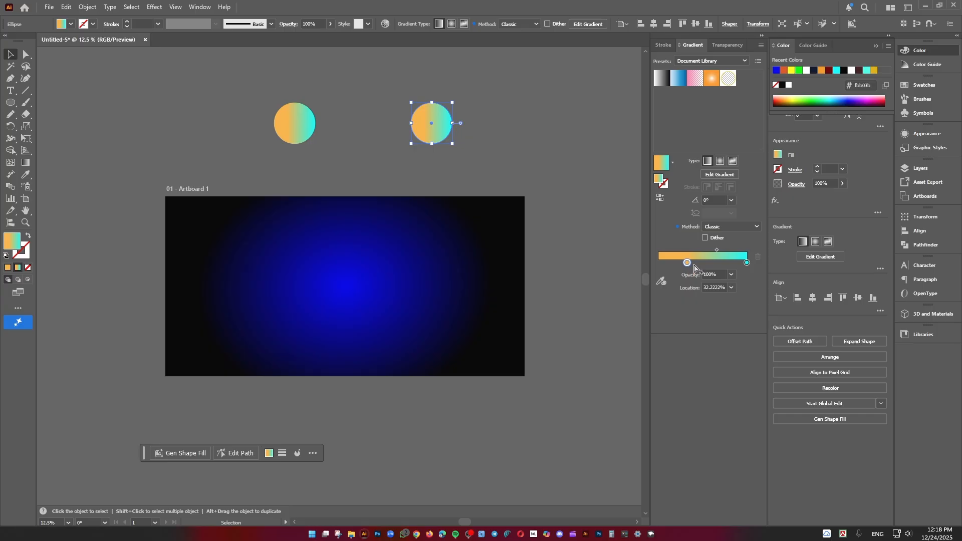
double_click(687, 263)
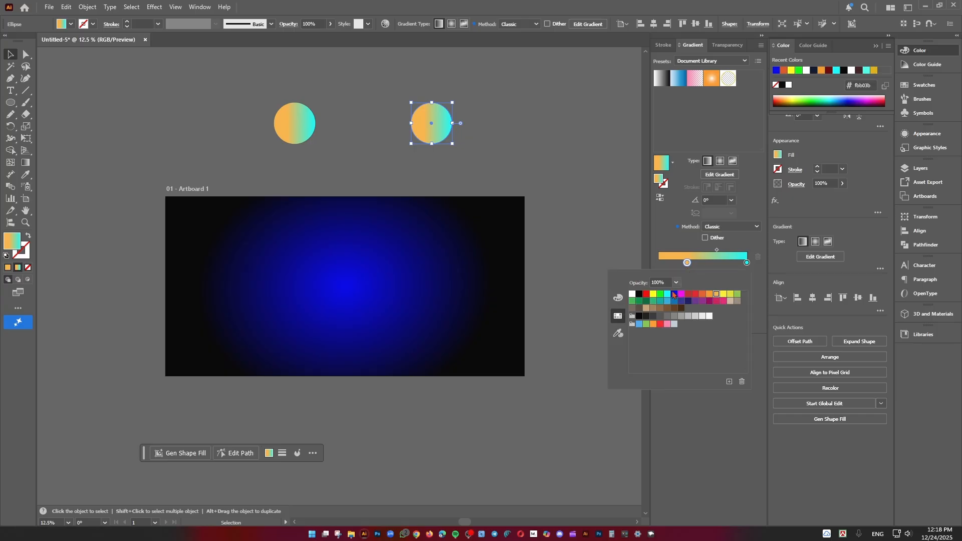
click(691, 296)
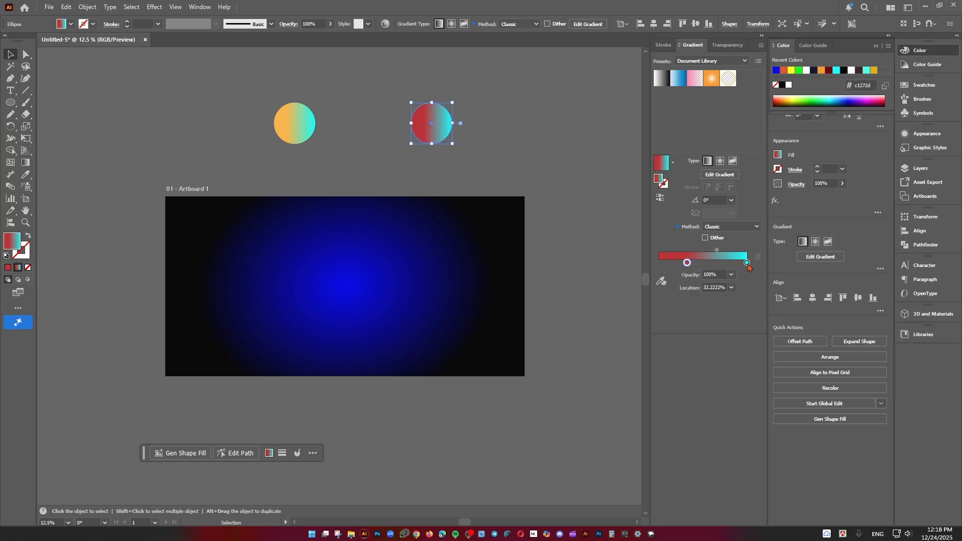
double_click(747, 263)
click(652, 302)
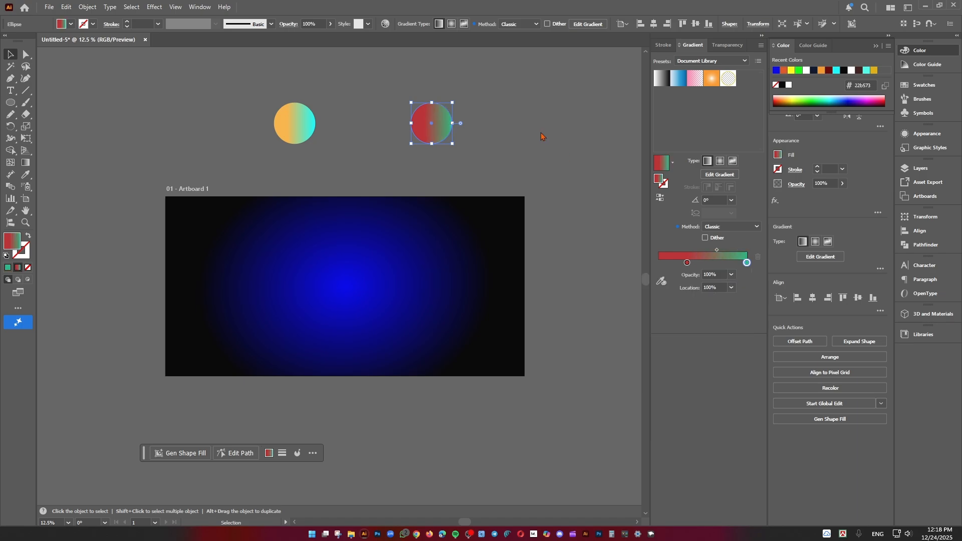
click(462, 128)
Move the orange-cyan circle farther from the red-green one and make a blend between the two circles
scroll(461, 129, left, 2)
drag(285, 133, 256, 132)
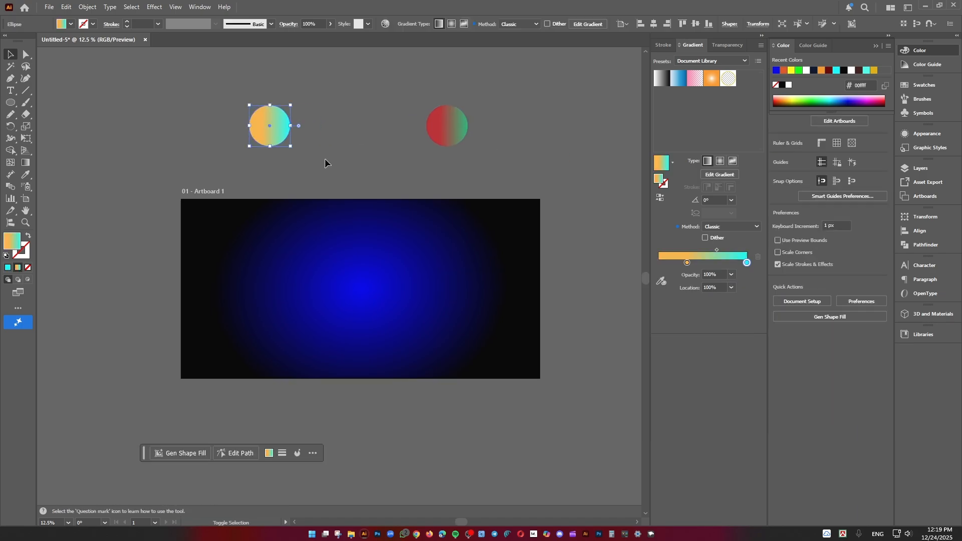
click(209, 87)
drag(557, 169, 557, 169)
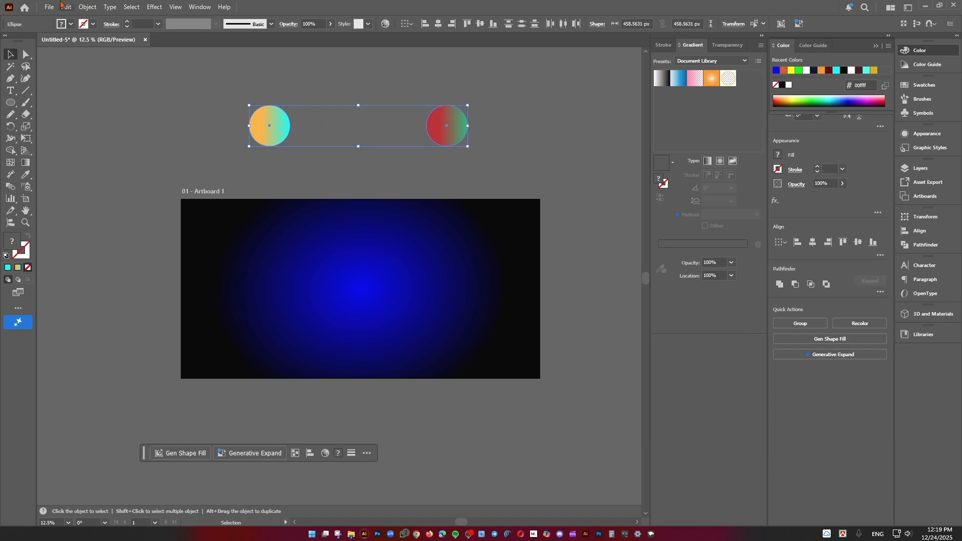
click(87, 7)
mouse_move(130, 349)
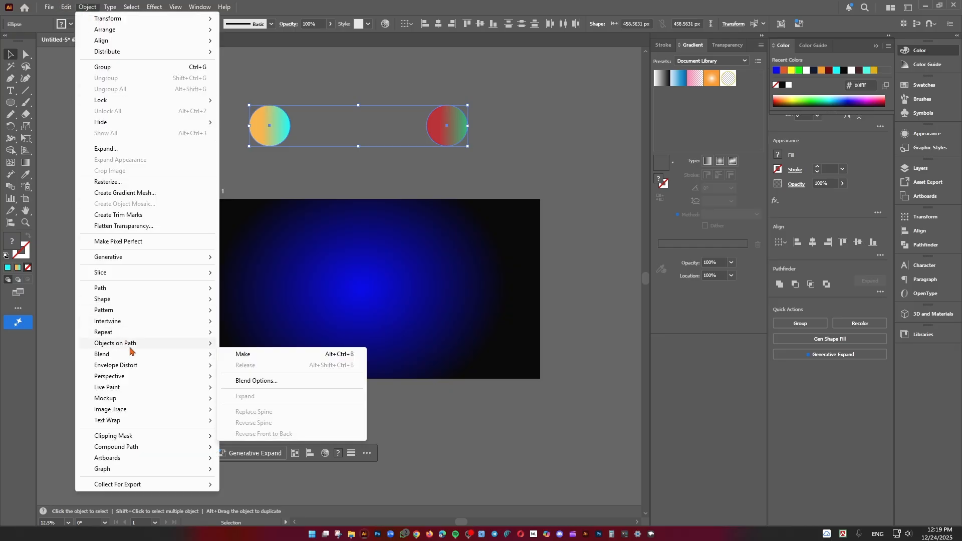
click(253, 360)
click(197, 175)
mouse_move(197, 175)
mouse_down()
mouse_move(186, 169)
mouse_move(211, 161)
mouse_up()
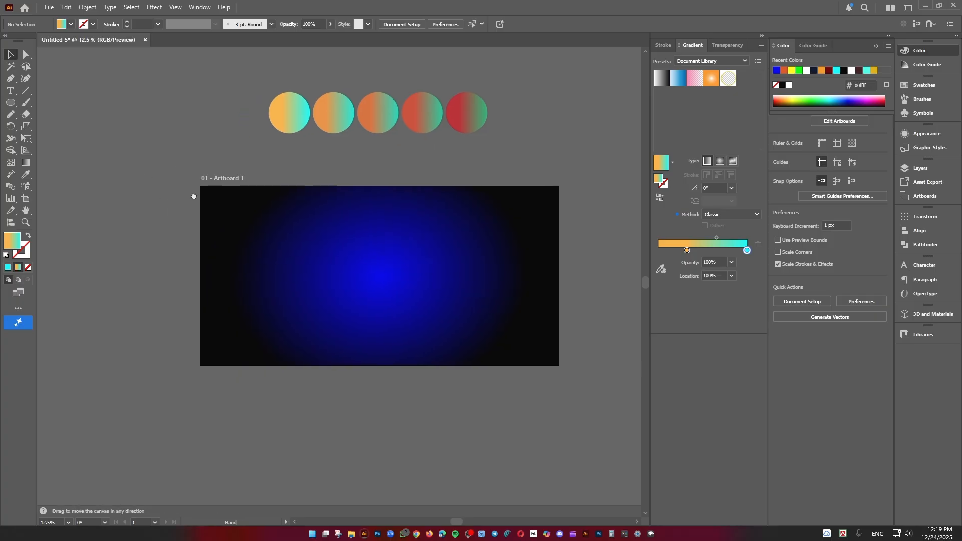
Draw a freehand Pencil path with one loop across the artboard, extending past both sides, about 5763 × 1831 px
click(6, 117)
click(55, 126)
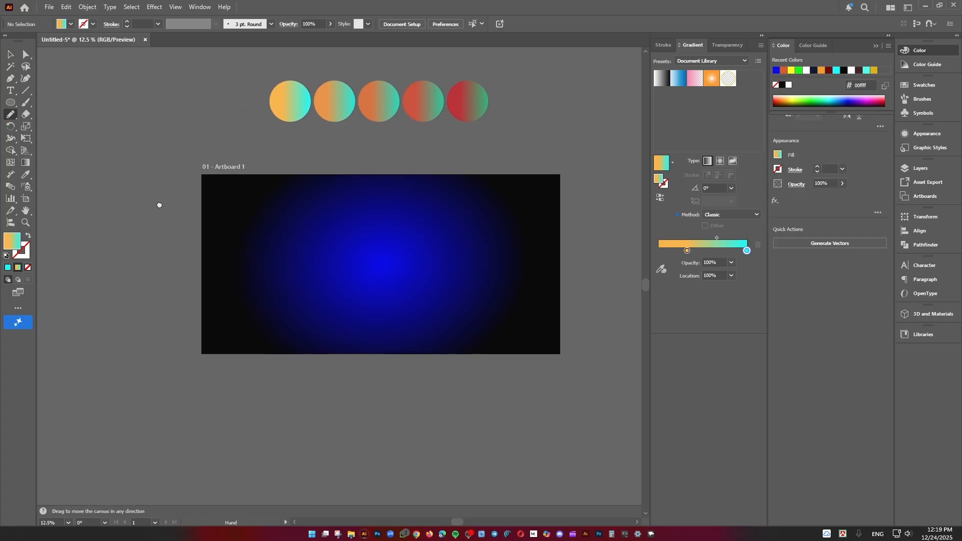
mouse_move(130, 317)
mouse_down()
mouse_move(253, 241)
mouse_move(367, 307)
mouse_move(317, 299)
mouse_move(477, 209)
mouse_move(654, 164)
mouse_up()
drag(556, 276, 480, 271)
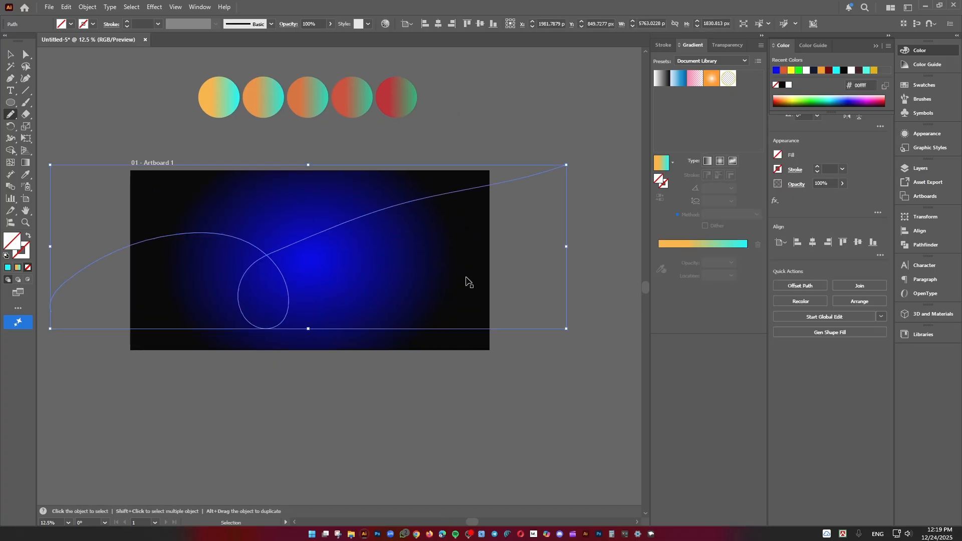
Replace the freehand path with a new one-loop Pencil path extending past both sides of the artboard, about 5931 × 1767 px
key(ctrl+z)
mouse_move(97, 317)
mouse_down()
mouse_move(122, 324)
mouse_move(151, 271)
mouse_move(238, 323)
mouse_move(227, 296)
mouse_up()
scroll(109, 325, down, 1)
key(ctrl+z)
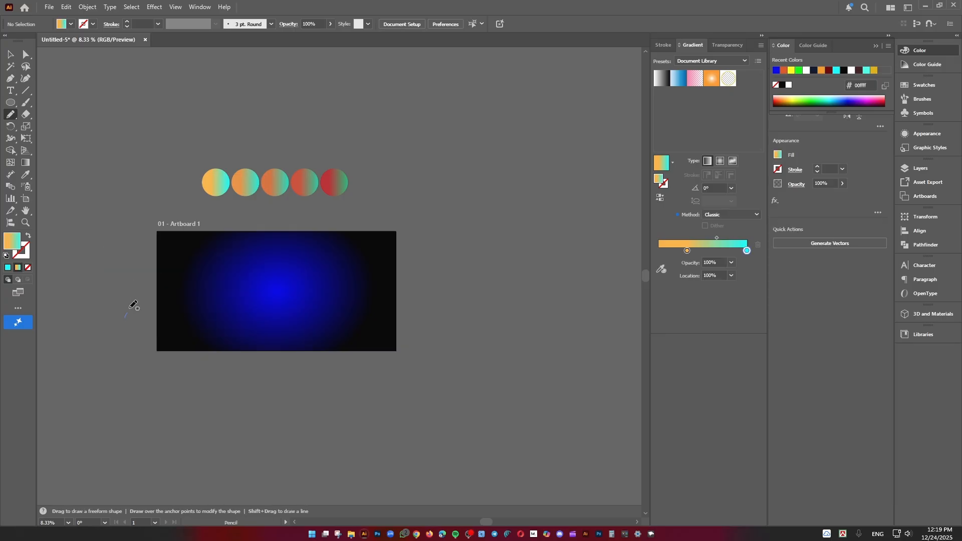
mouse_move(125, 317)
mouse_down()
mouse_move(210, 263)
mouse_move(214, 320)
mouse_move(217, 284)
mouse_move(483, 230)
mouse_up()
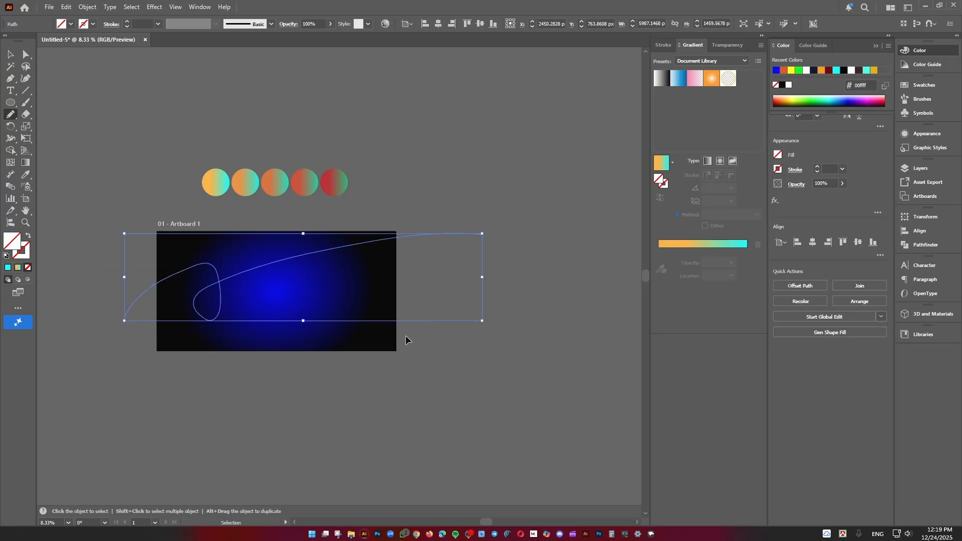
key(ctrl+z)
mouse_move(117, 329)
mouse_down()
mouse_move(126, 312)
mouse_move(471, 222)
mouse_up()
click(10, 54)
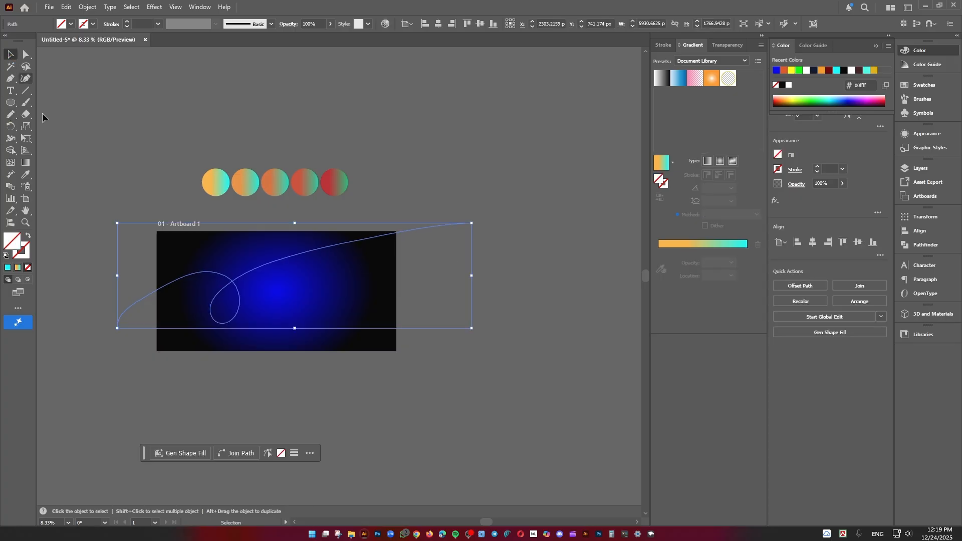
Select the circle blend together with the freehand path and replace the blend's spine with that path
drag(118, 171, 180, 165)
scroll(200, 289, up, 1)
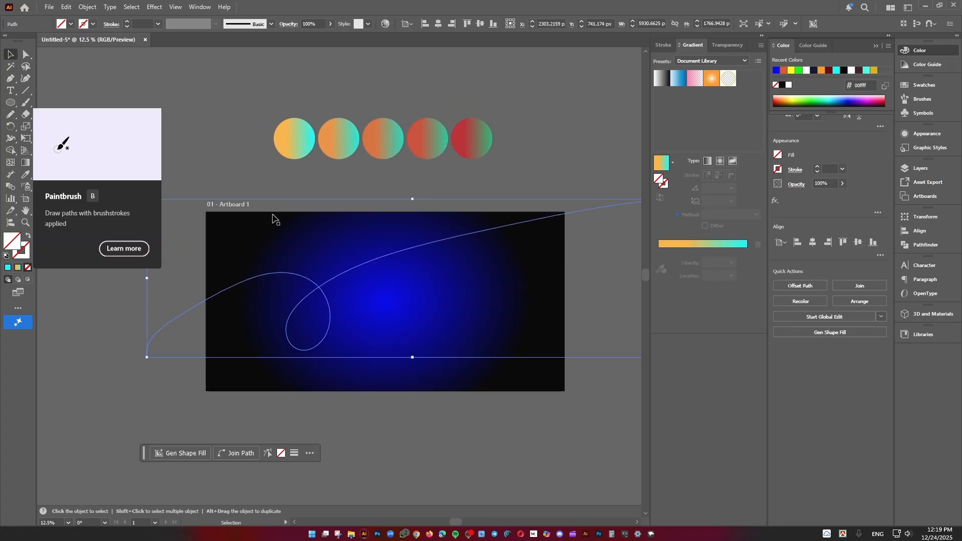
drag(244, 83, 446, 161)
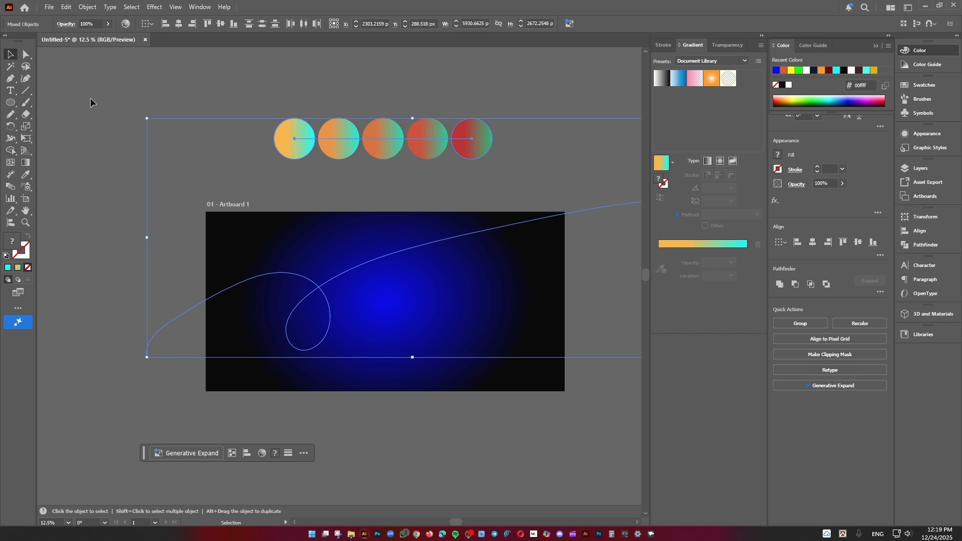
click(88, 7)
mouse_move(107, 358)
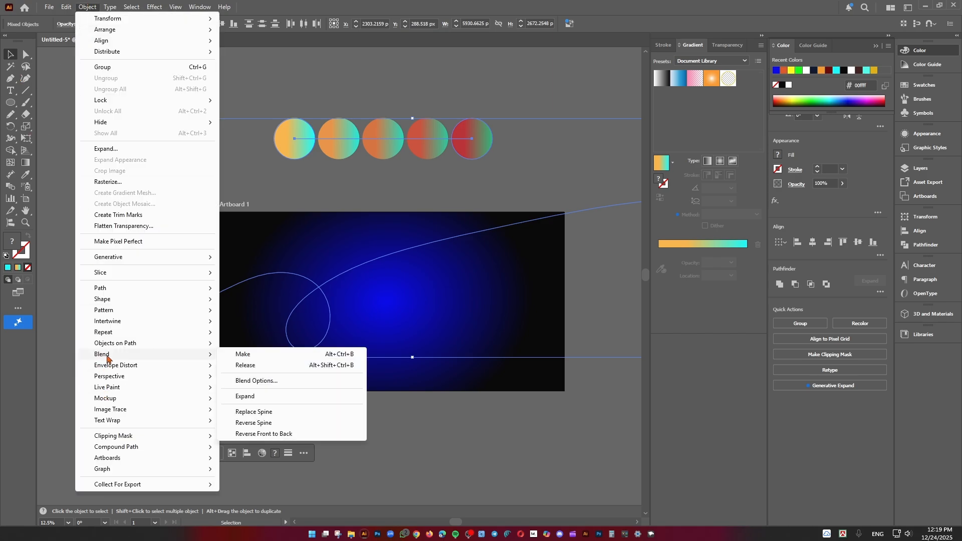
click(271, 411)
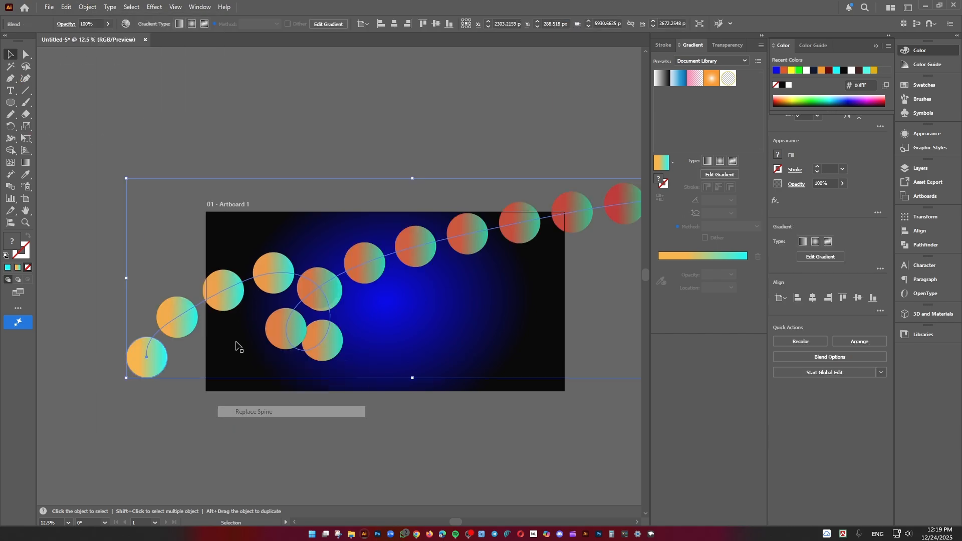
Set the blend's spacing to Specified Steps with 600 steps
scroll(212, 129, right, 2)
scroll(283, 196, down, 1)
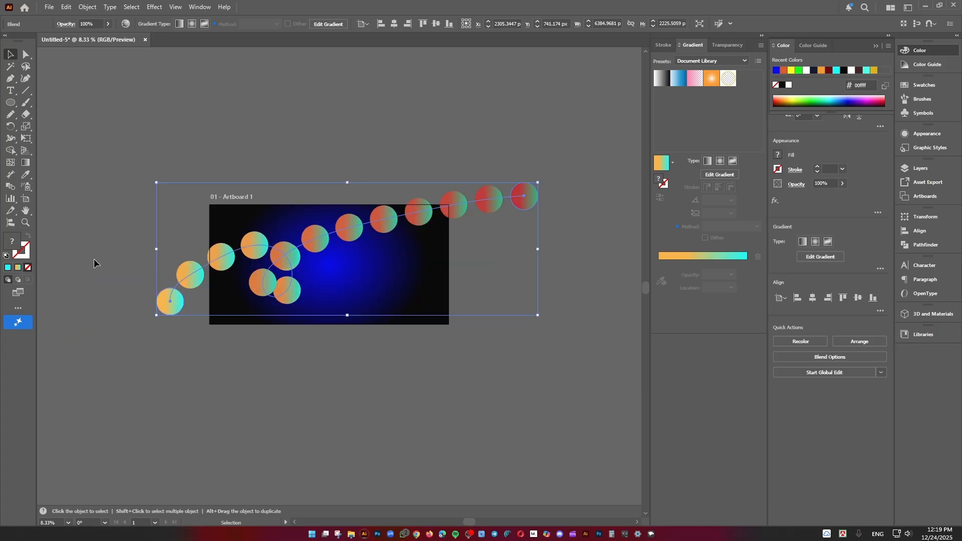
double_click(9, 189)
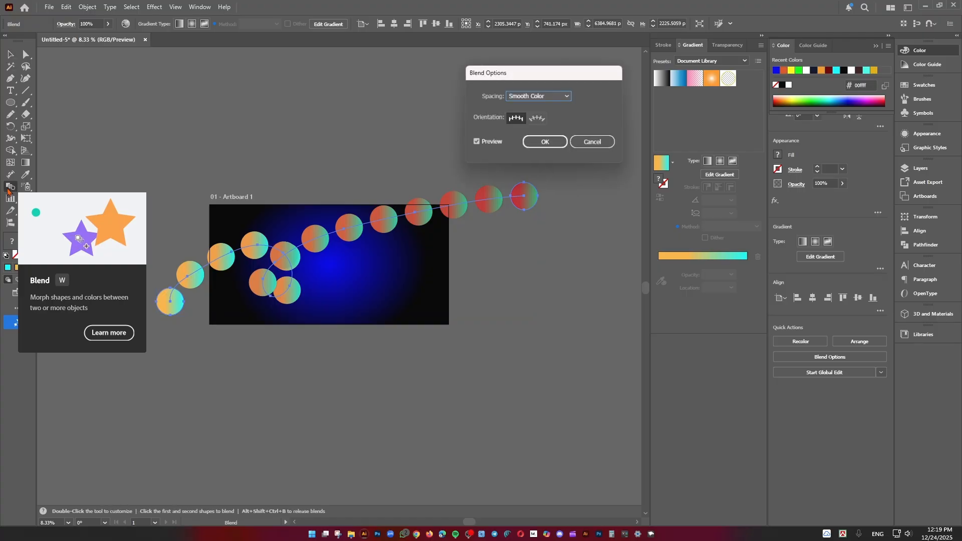
drag(498, 74, 284, 91)
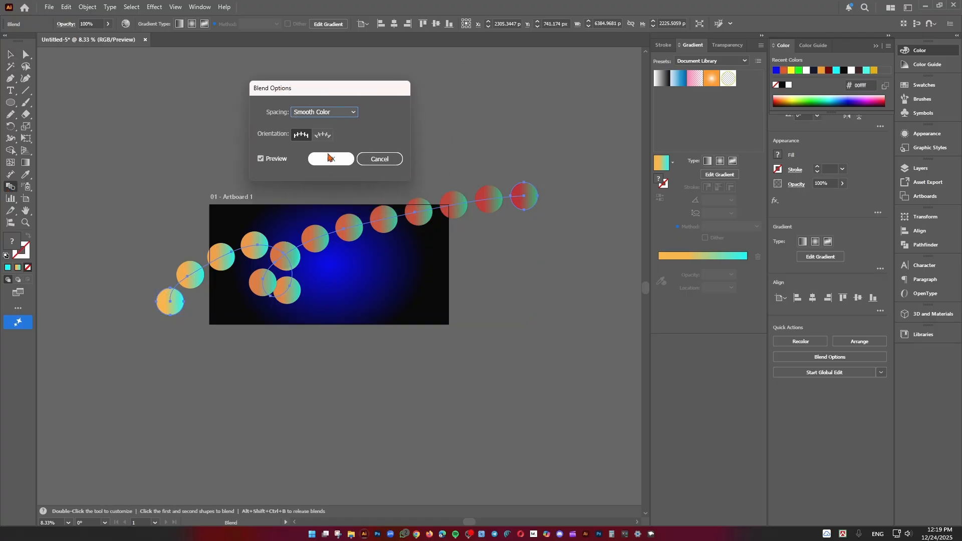
click(344, 112)
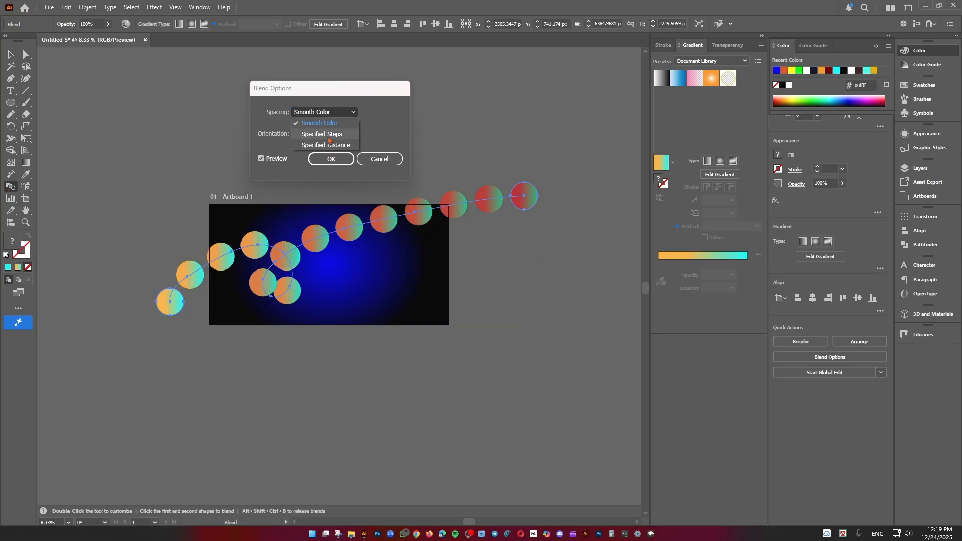
click(328, 134)
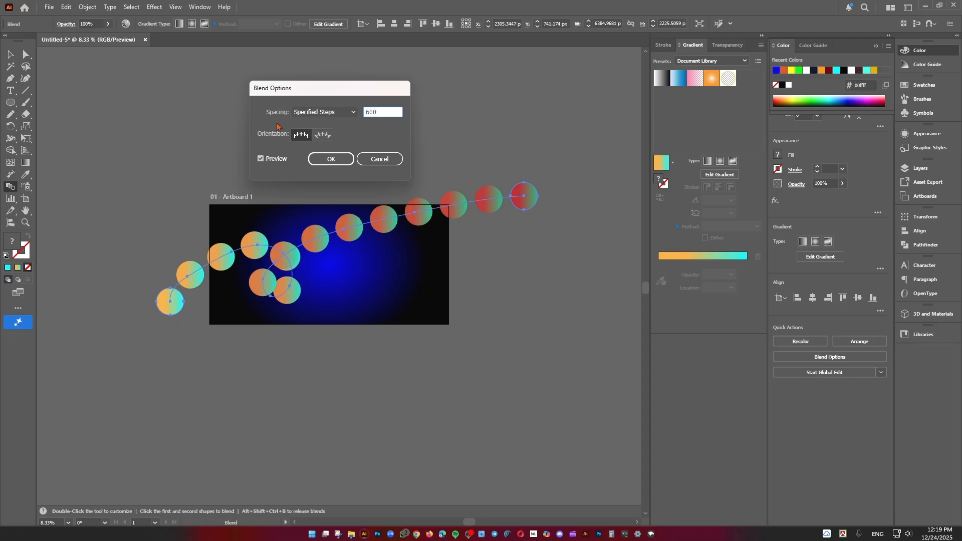
text(600)
click(331, 159)
click(10, 54)
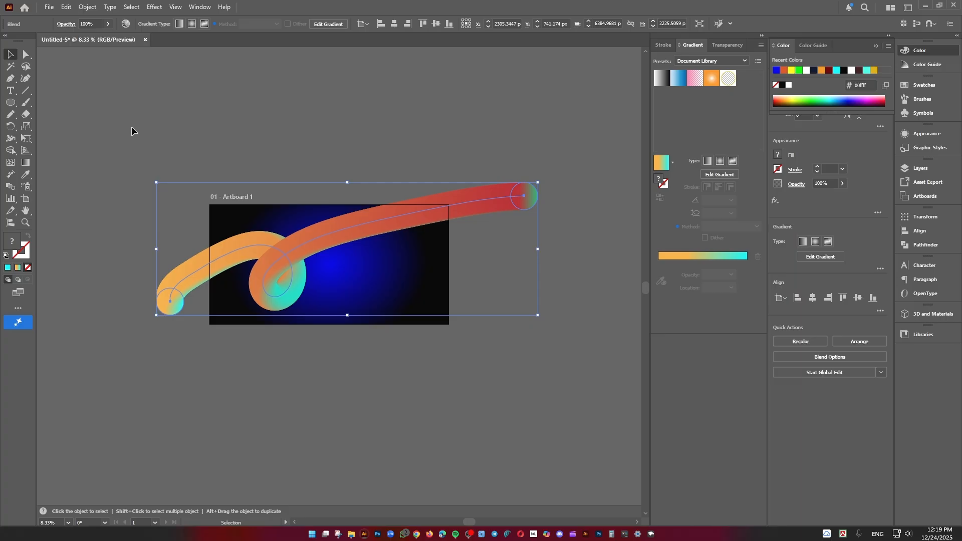
click(132, 128)
Rotate the blended ribbon slightly clockwise and move it up about 90 px over the artboard
scroll(250, 187, up, 2)
drag(281, 183, 242, 110)
scroll(270, 154, down, 2)
scroll(359, 173, up, 2)
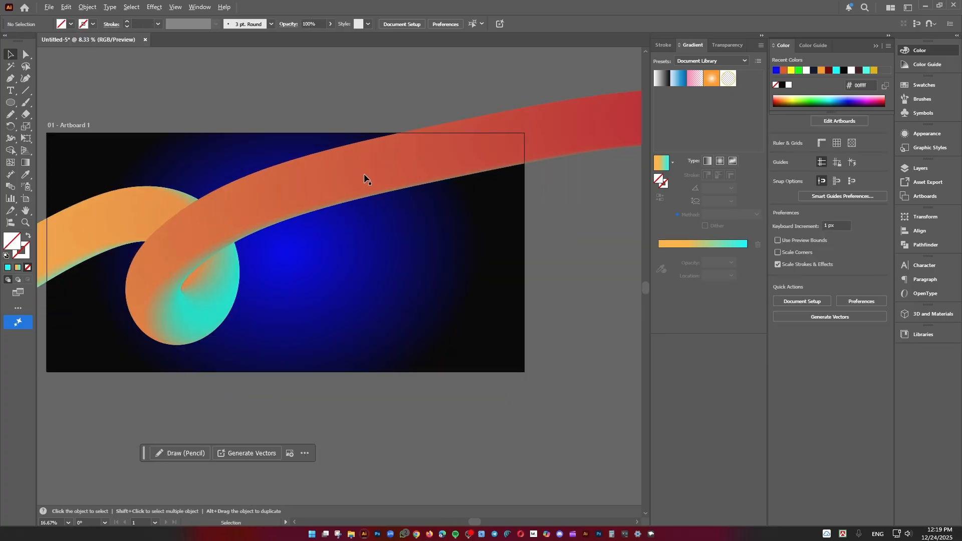
scroll(364, 175, down, 1)
click(398, 172)
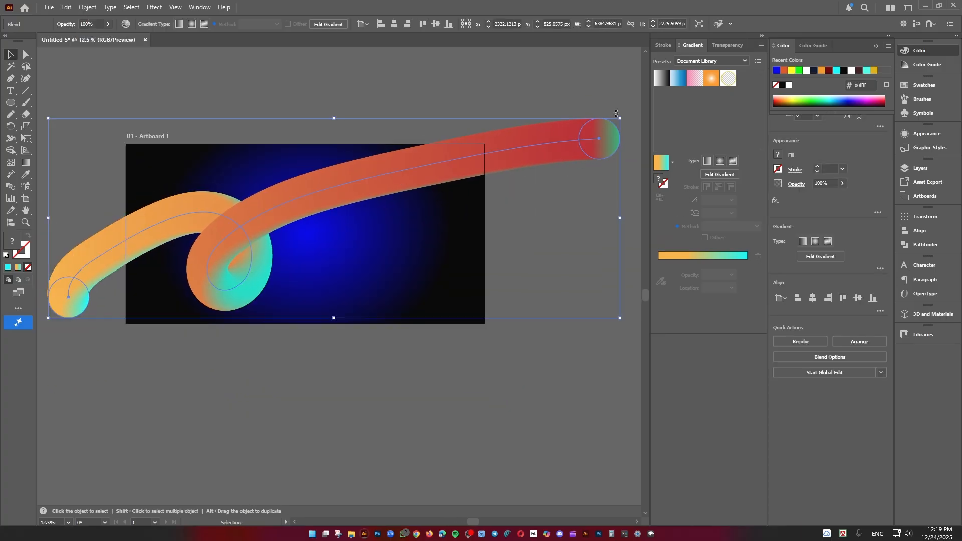
drag(624, 115, 638, 145)
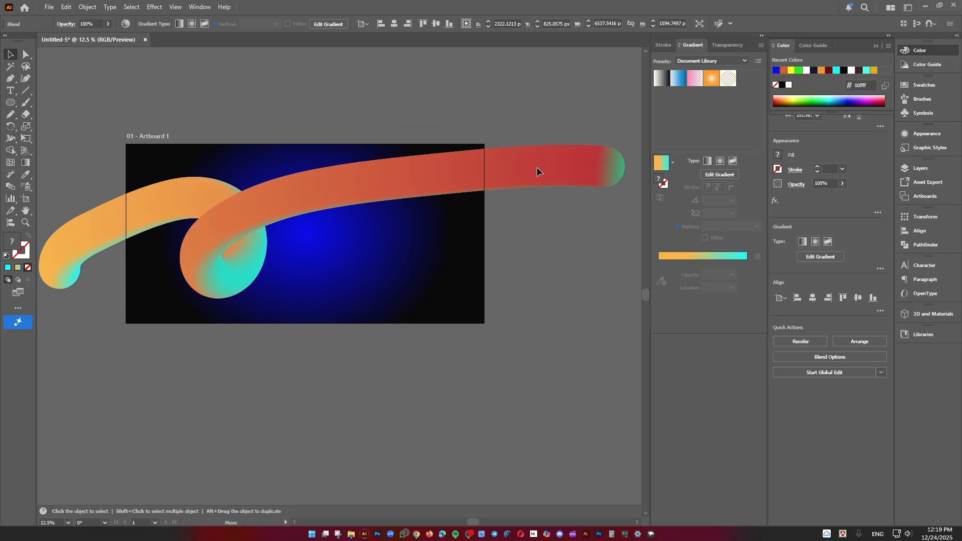
drag(538, 168, 539, 160)
drag(250, 408, 288, 408)
scroll(270, 382, down, 2)
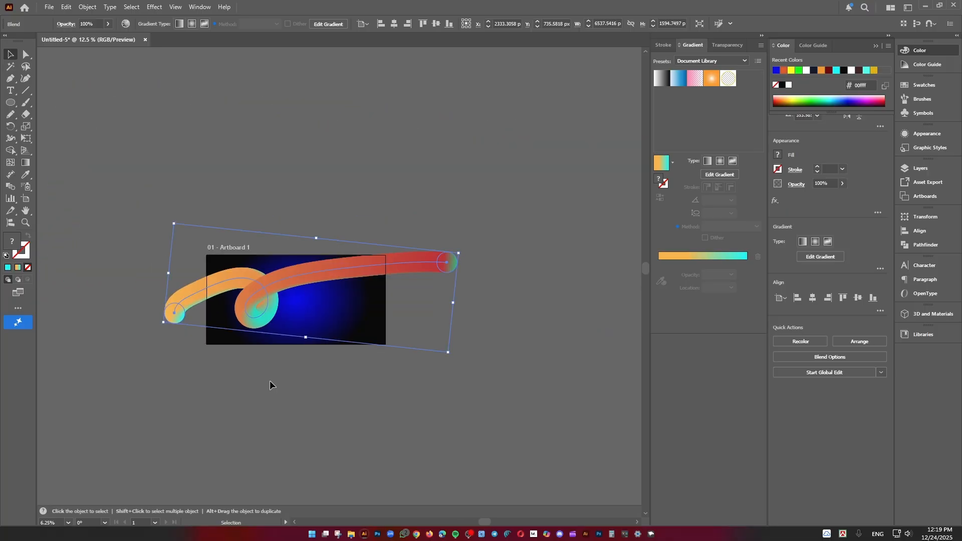
drag(274, 372, 325, 372)
scroll(305, 325, up, 2)
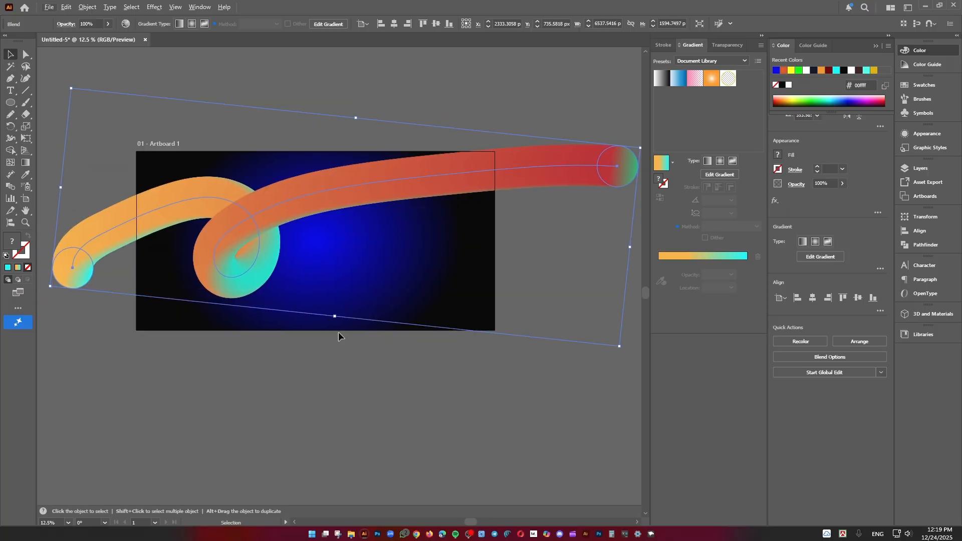
Paste a copy of the blue radial background rectangle in front and bring it above the ribbon
scroll(340, 347, down, 1)
click(383, 306)
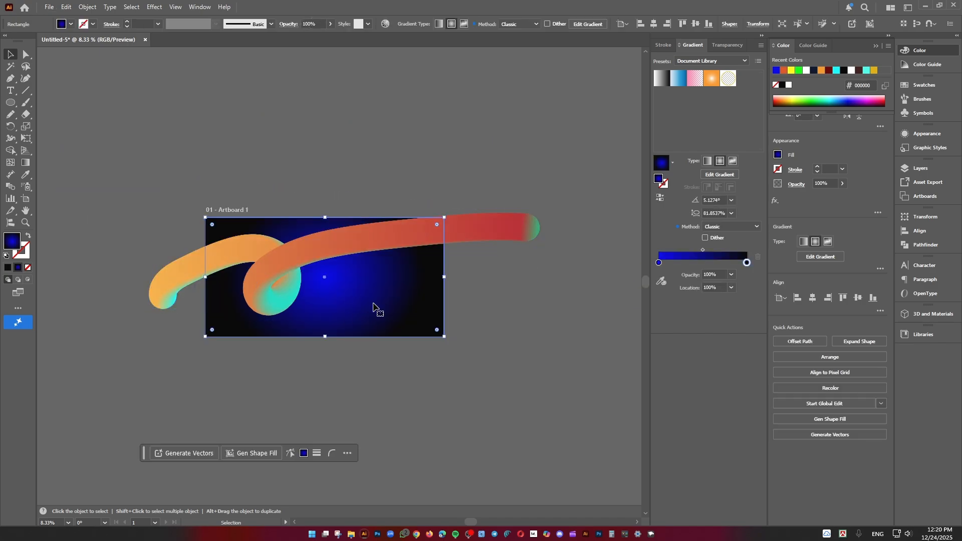
key(a)
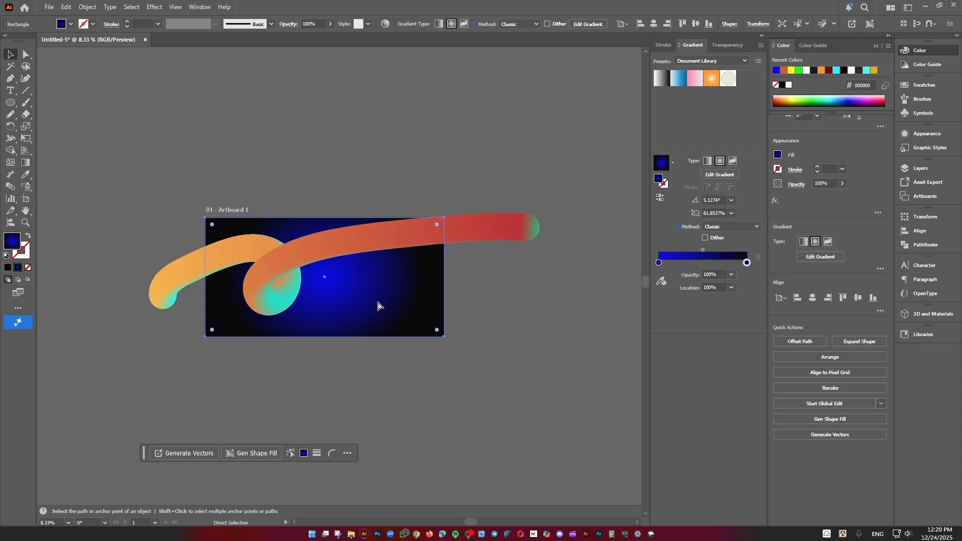
key(v)
right_click(379, 303)
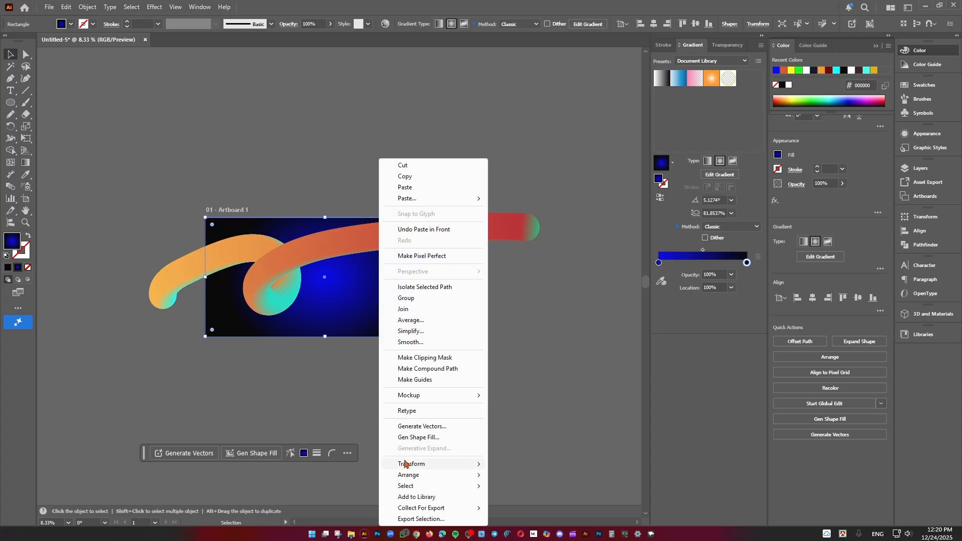
mouse_move(418, 475)
click(506, 474)
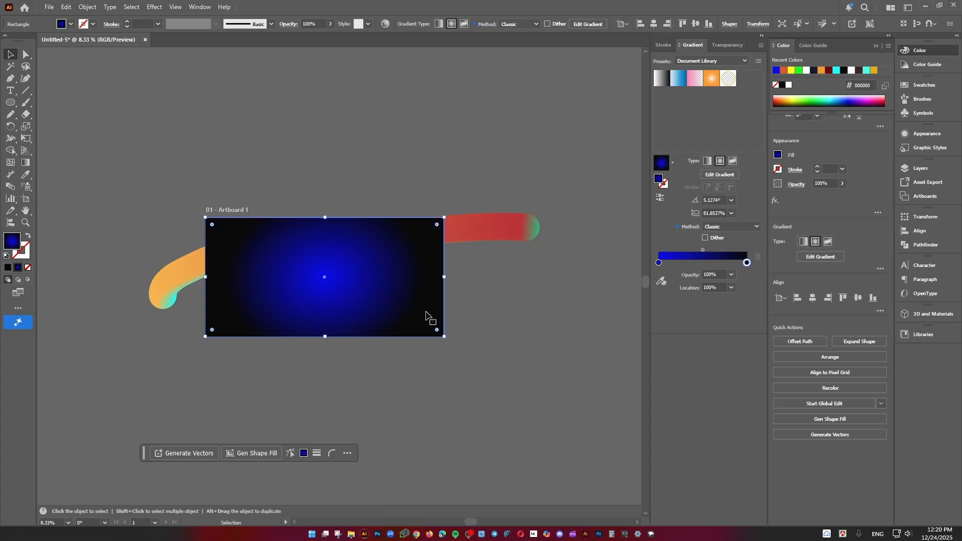
Swap the rectangle copy's fill and stroke, and use it as a clipping mask for the ribbon
key(a)
key(shift+x)
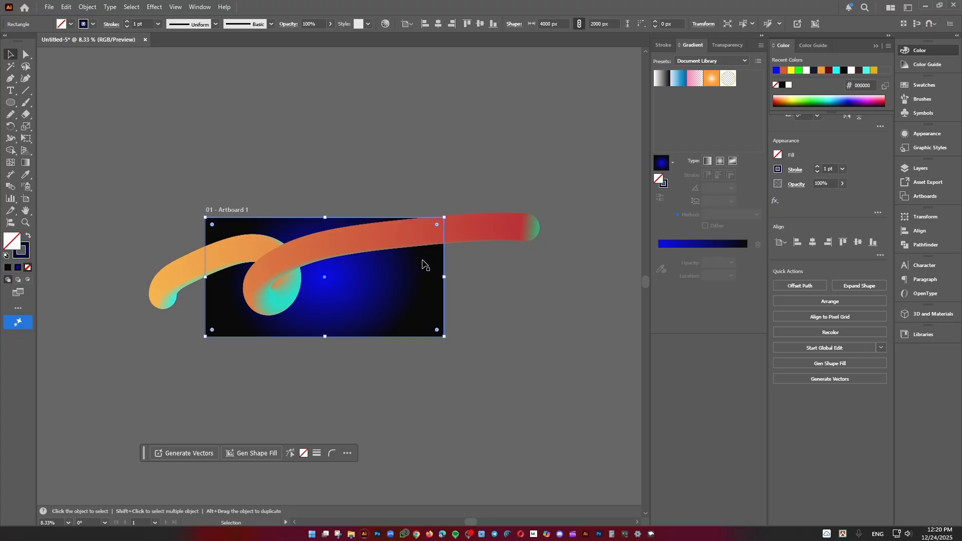
shift+click(514, 238)
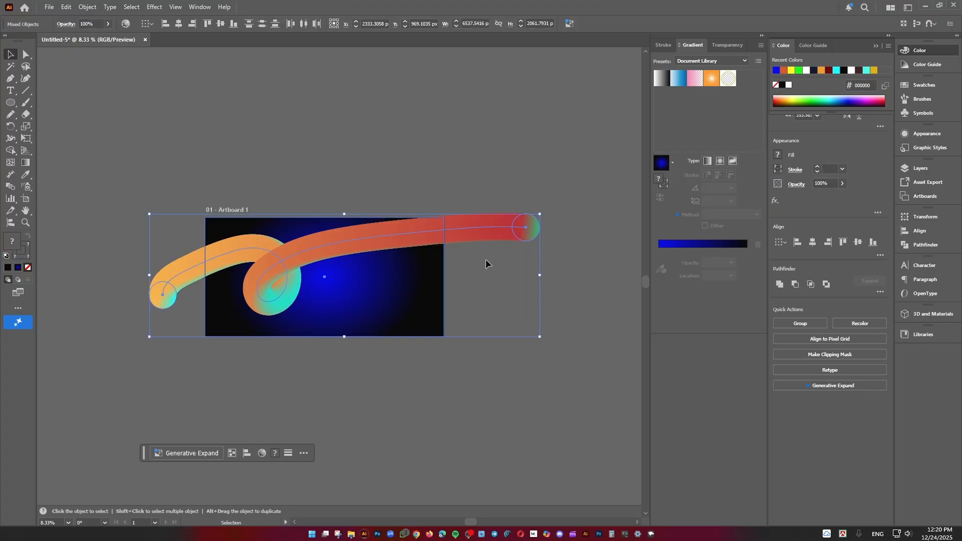
right_click(483, 232)
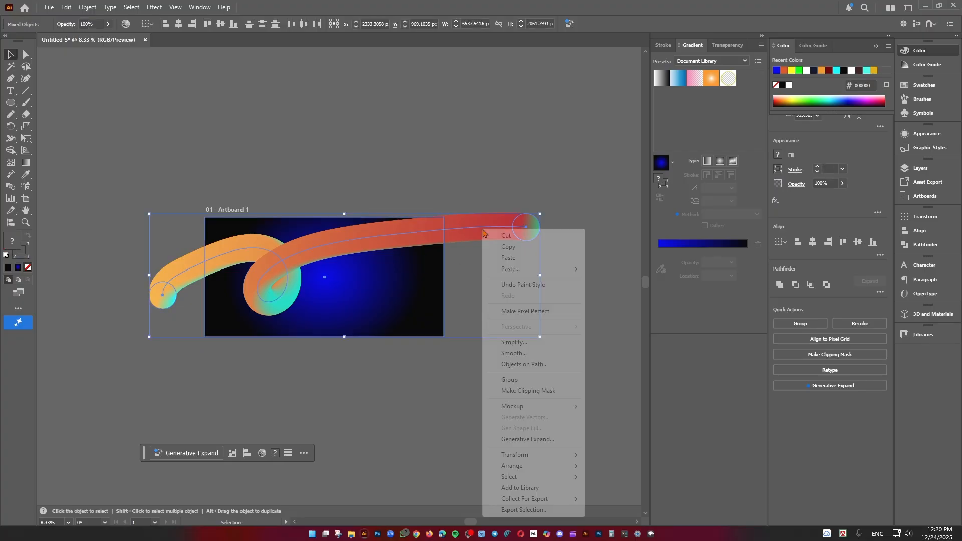
click(518, 393)
click(476, 212)
scroll(459, 282, up, 1)
drag(460, 283, 550, 279)
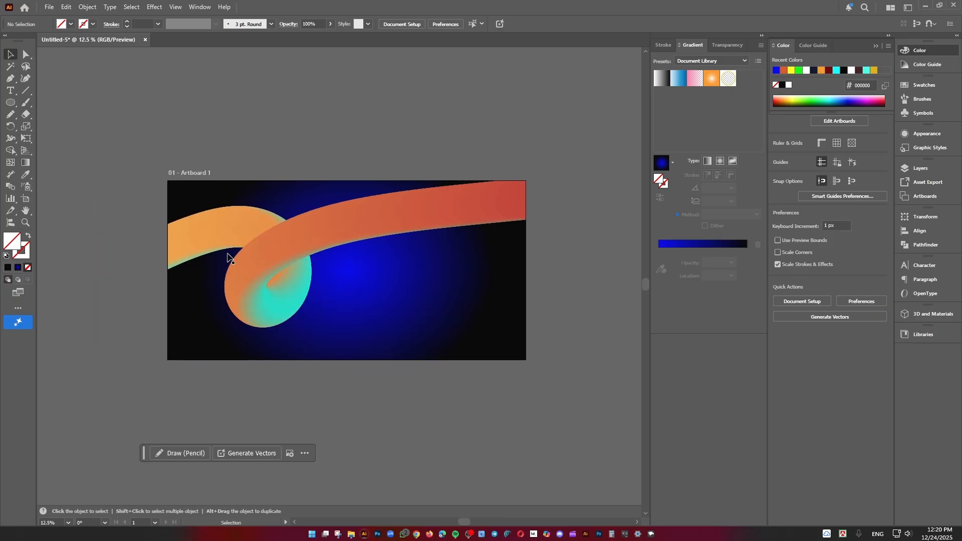
Recolour the clipped ribbon with Recolor Artwork, rotating its linked colours to pink, purple and yellow
click(290, 245)
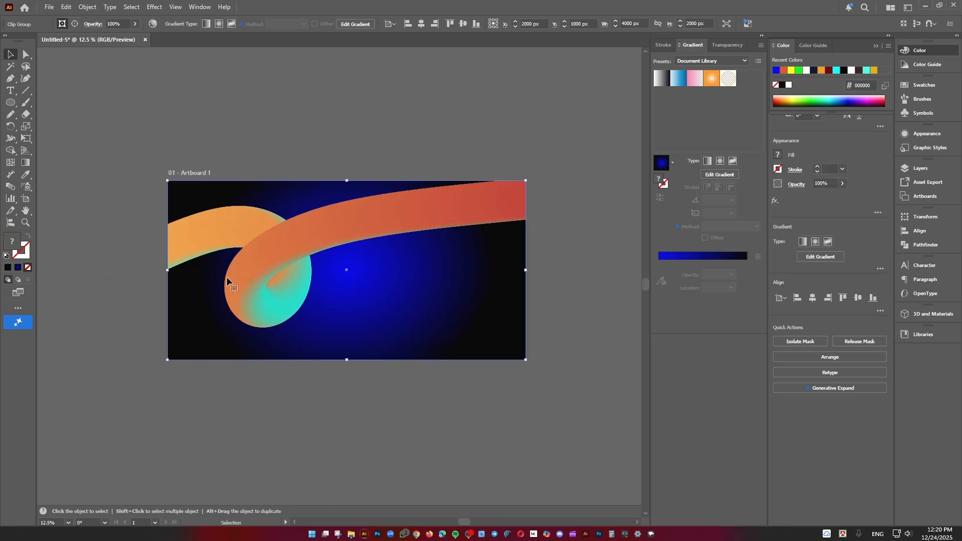
click(50, 6)
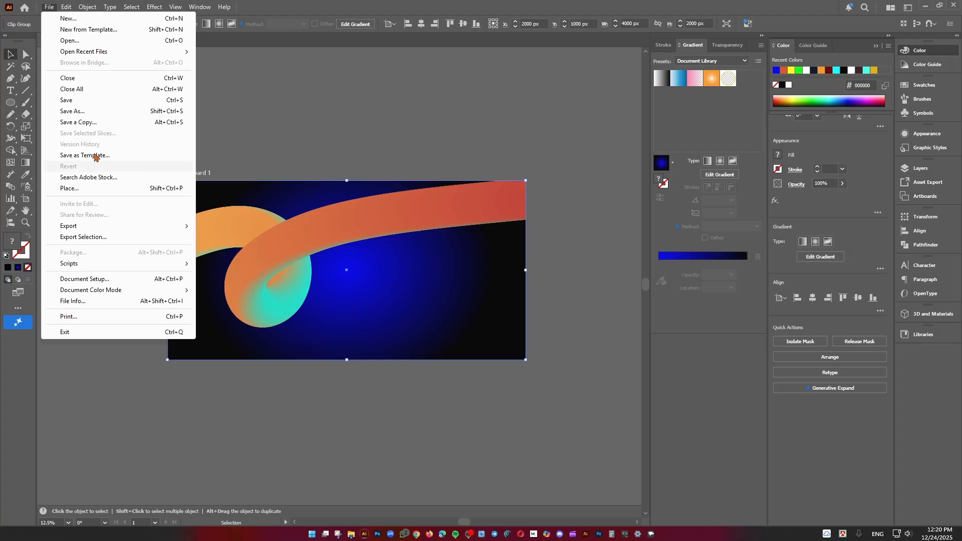
mouse_move(66, 6)
mouse_move(103, 198)
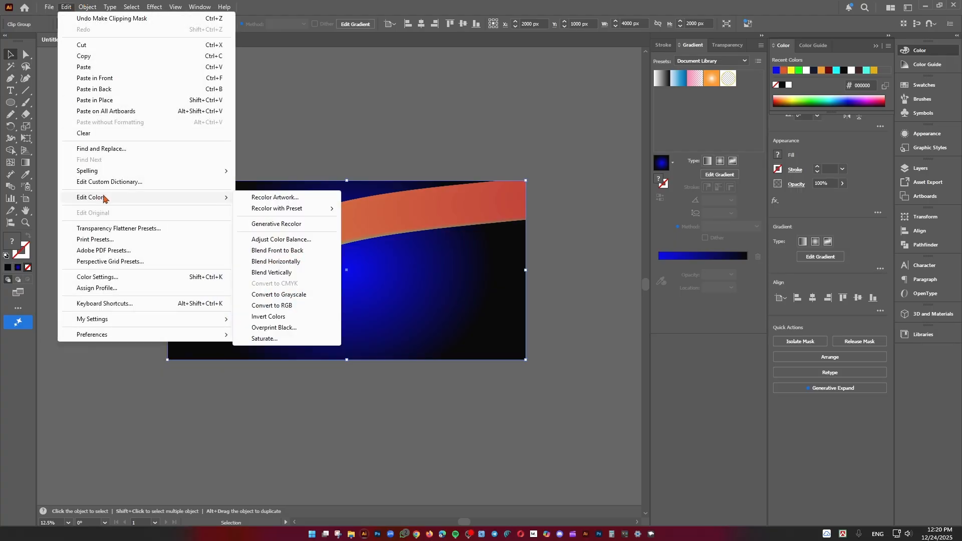
click(291, 197)
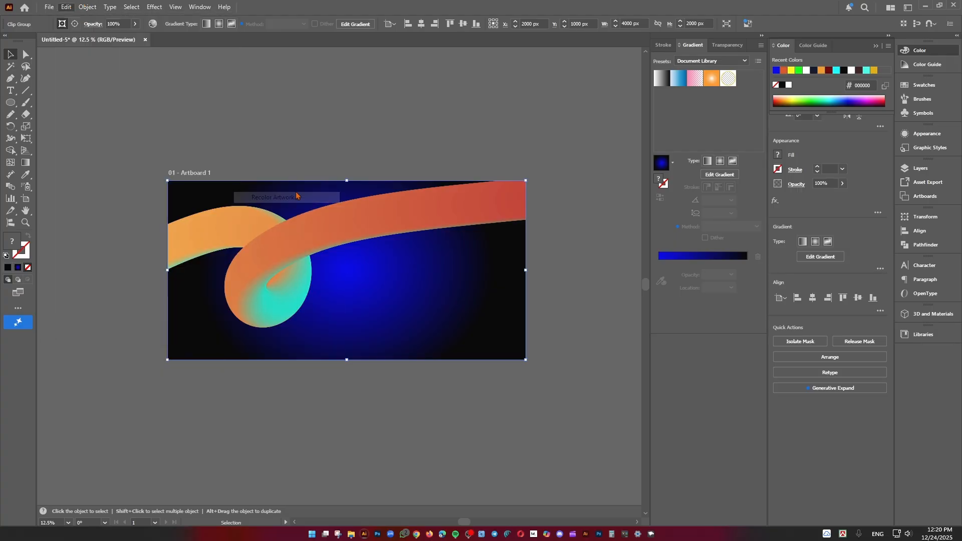
drag(585, 242, 513, 283)
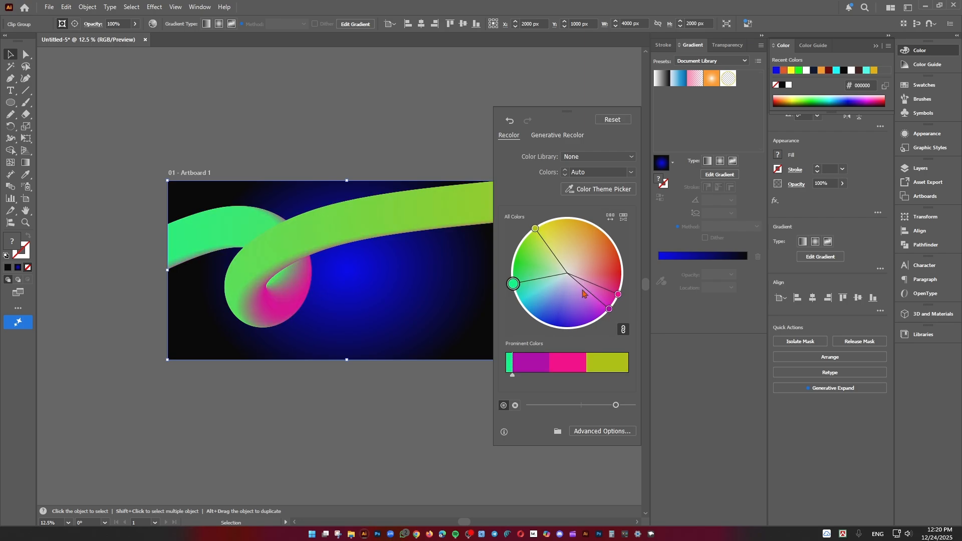
drag(513, 283, 614, 296)
click(429, 147)
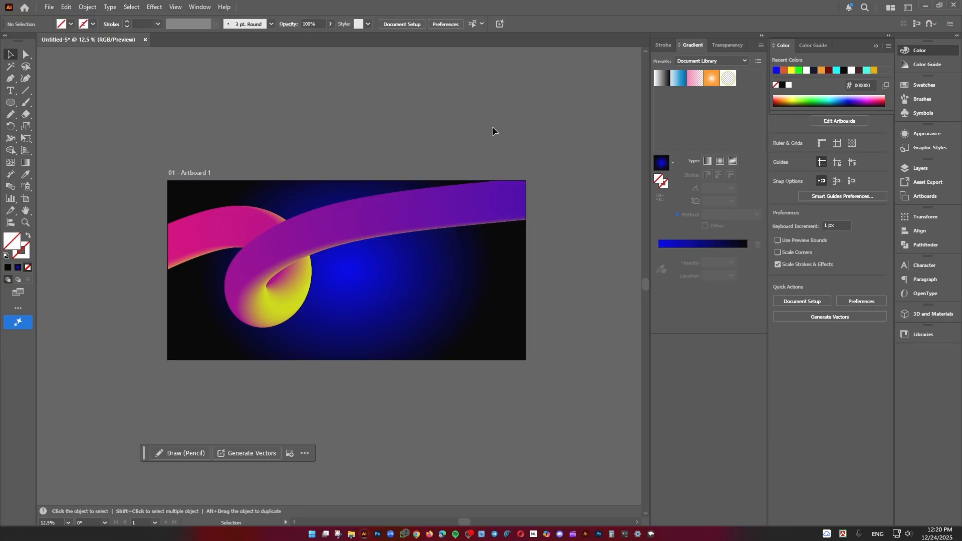
scroll(375, 260, up, 1)
drag(306, 289, 330, 295)
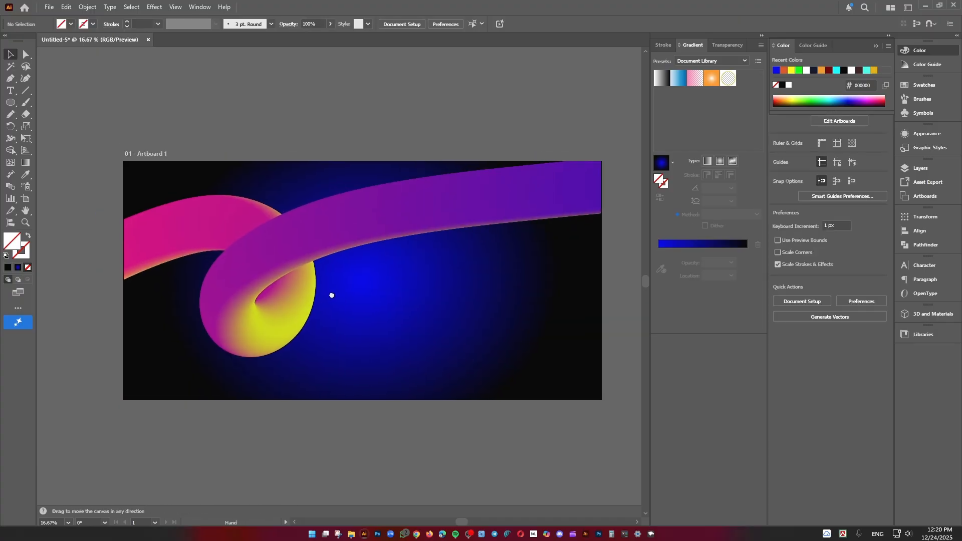